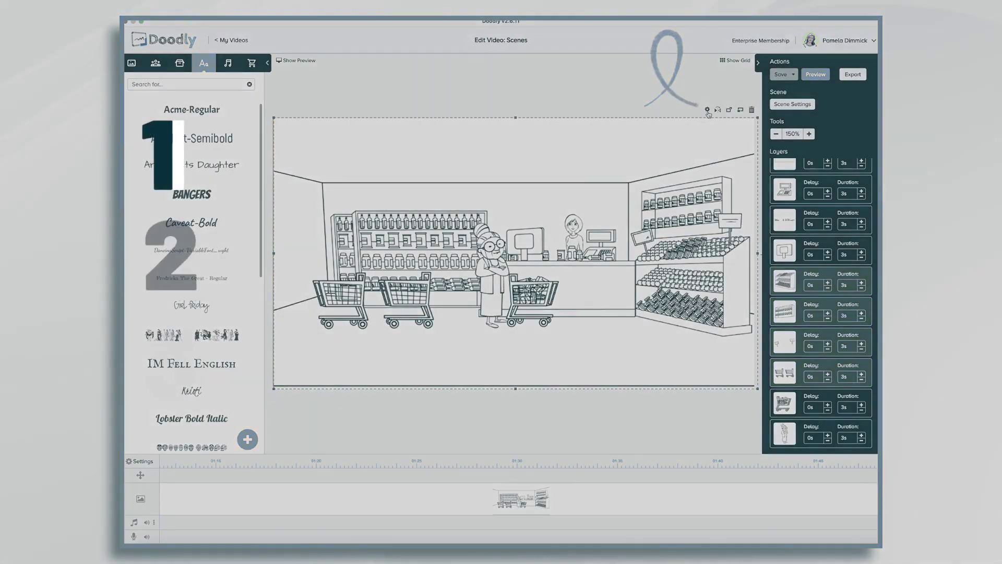
Load the living-room scene with the TV, rug and armchair onto the canvas.
{"action": "left_click", "coordinate": [708, 110]}
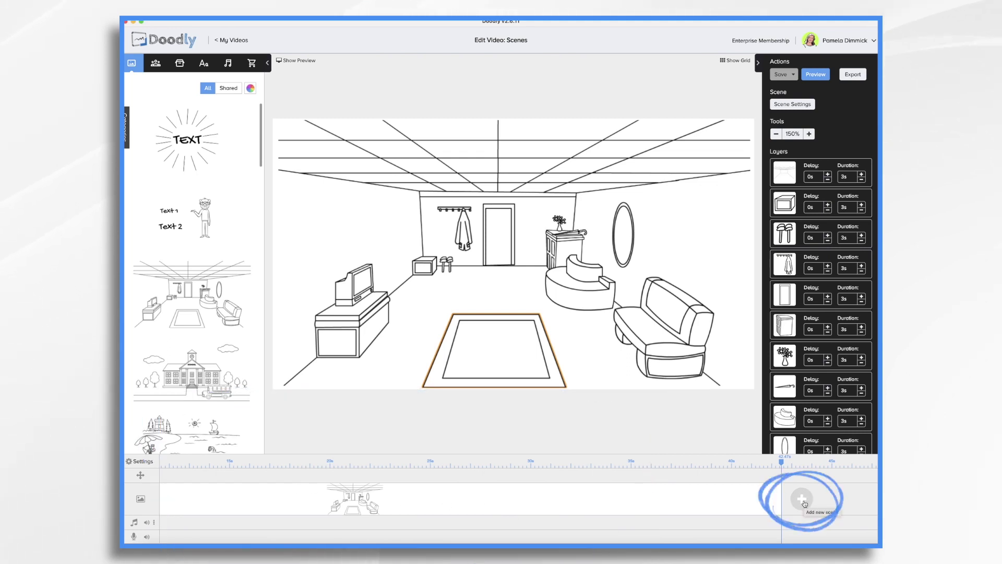
Append a blank second scene to the timeline and save the video.
{"action": "left_click", "coordinate": [802, 500]}
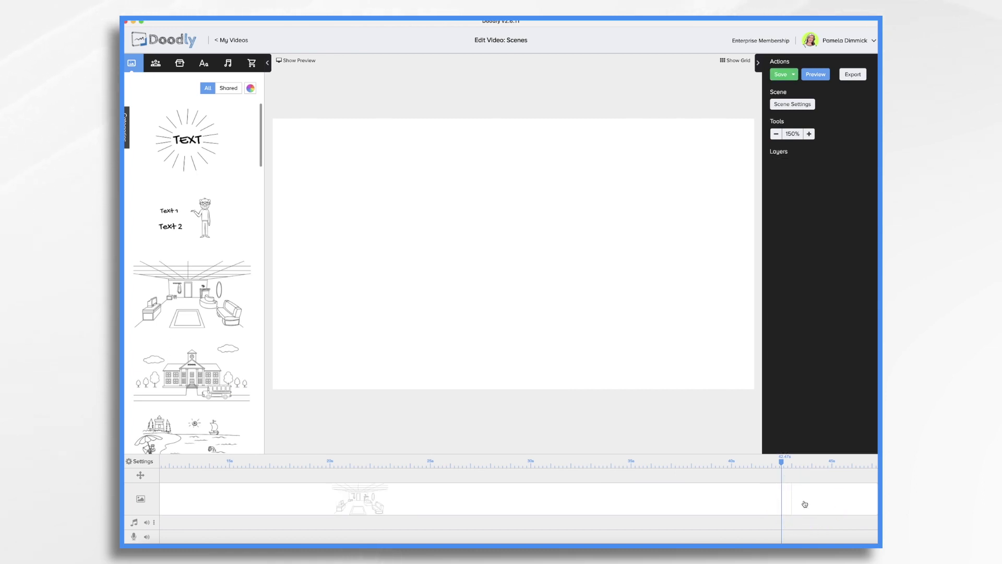
{"action": "key", "text": "super+s"}
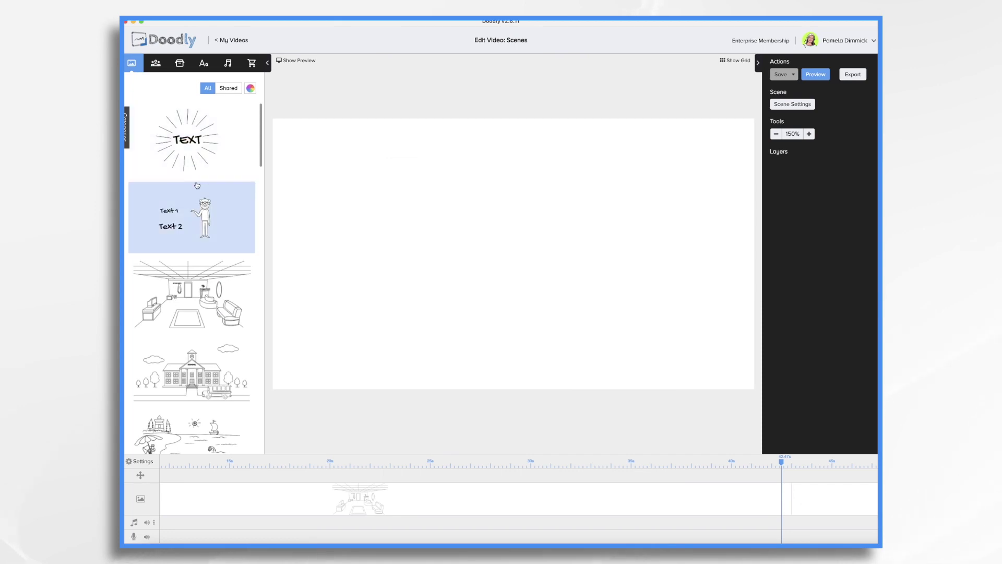
{"action": "scroll", "coordinate": [197, 185], "scroll_direction": "down", "scroll_amount": 3}
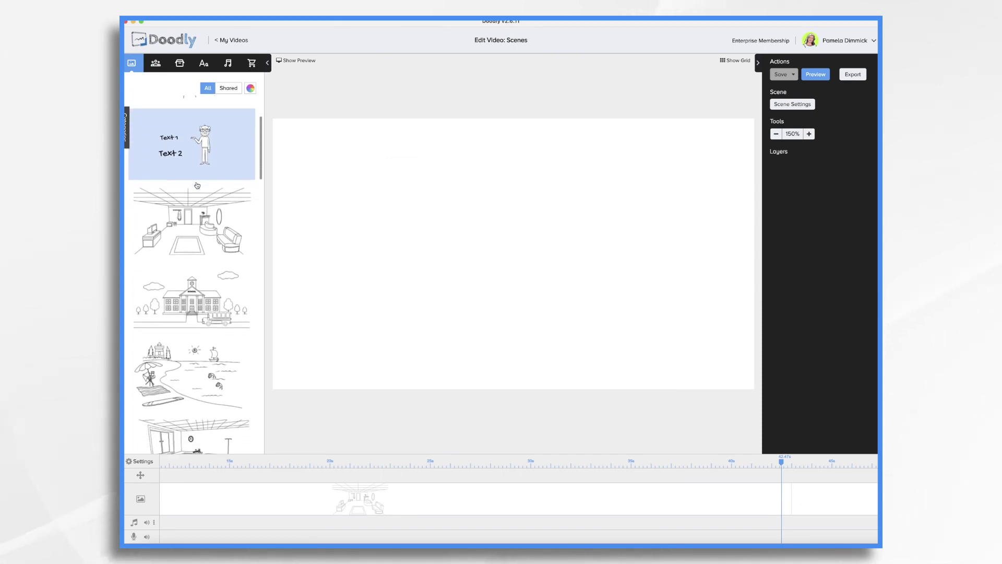
{"action": "scroll", "coordinate": [197, 185], "scroll_direction": "down", "scroll_amount": 3}
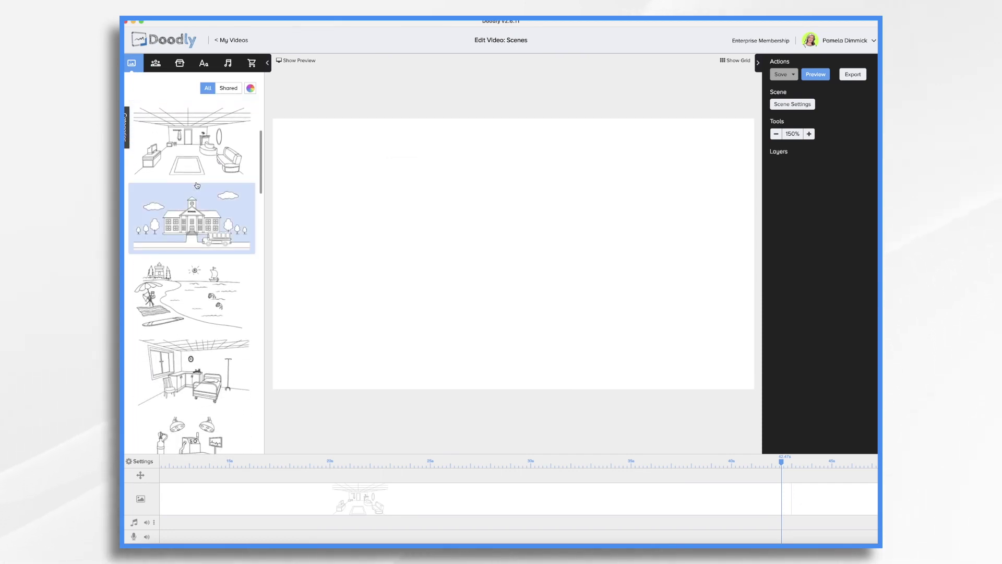
{"action": "scroll", "coordinate": [198, 185], "scroll_direction": "down", "scroll_amount": 6}
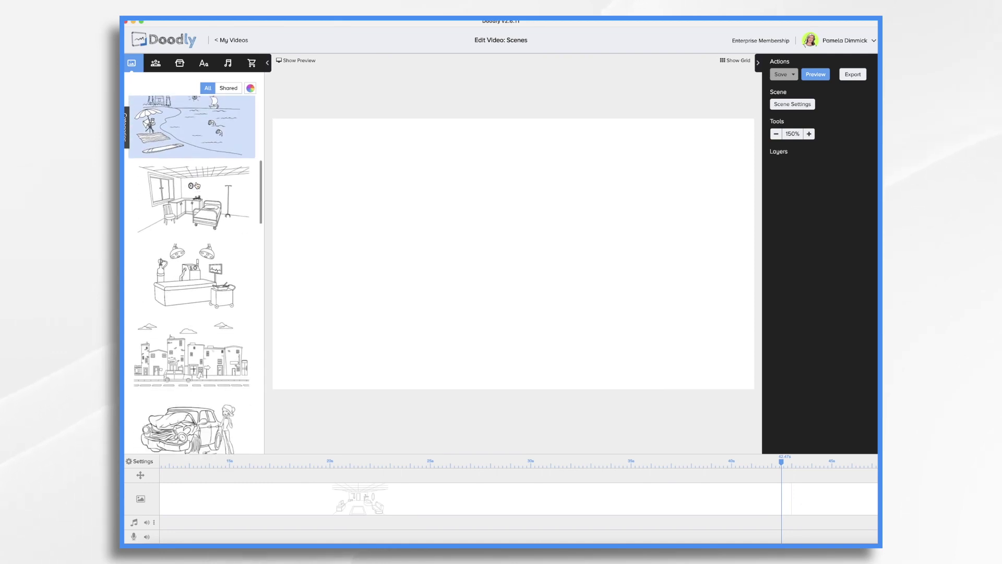
{"action": "scroll", "coordinate": [197, 185], "scroll_direction": "down", "scroll_amount": 8}
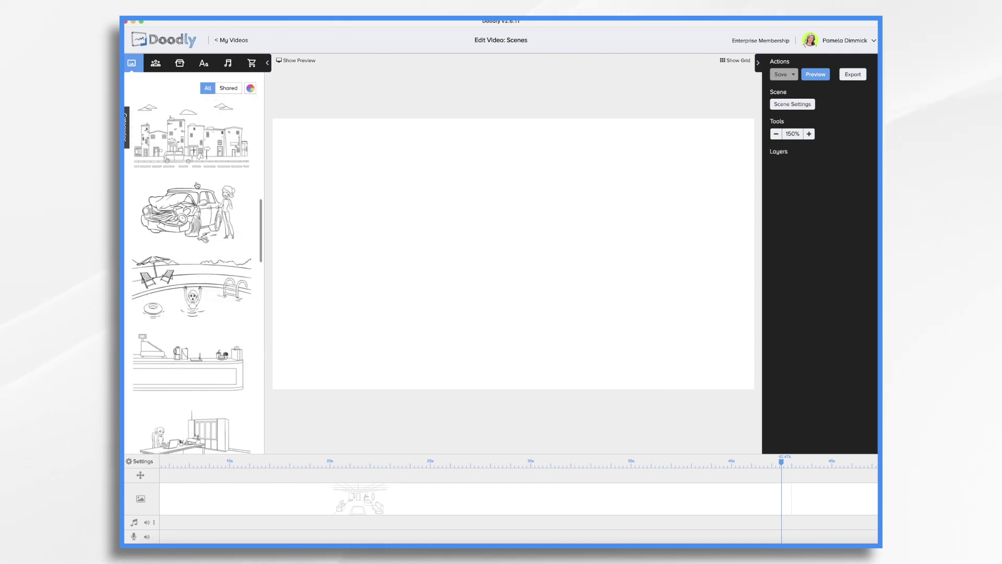
{"action": "scroll", "coordinate": [198, 185], "scroll_direction": "down", "scroll_amount": 11}
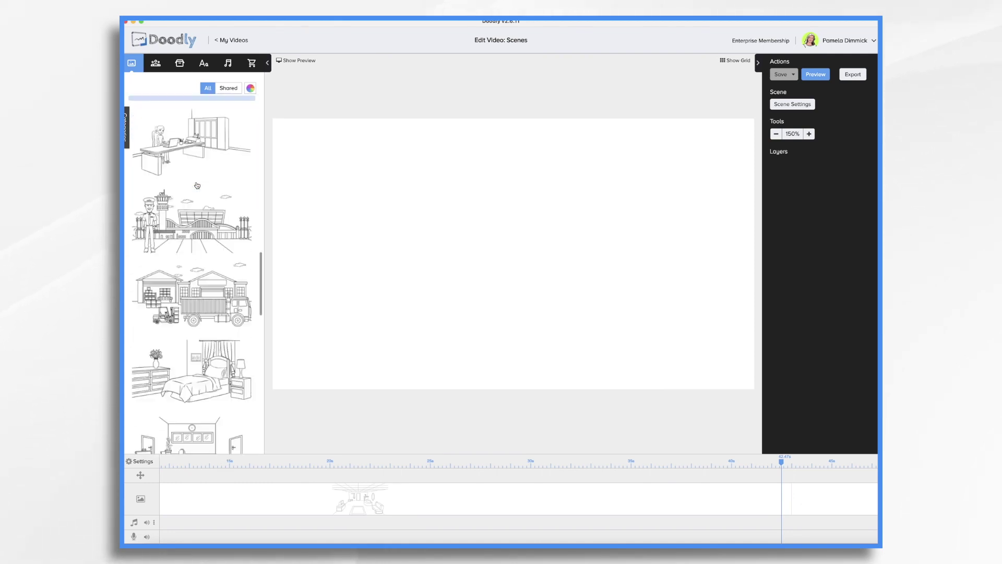
{"action": "scroll", "coordinate": [197, 186], "scroll_direction": "down", "scroll_amount": 12}
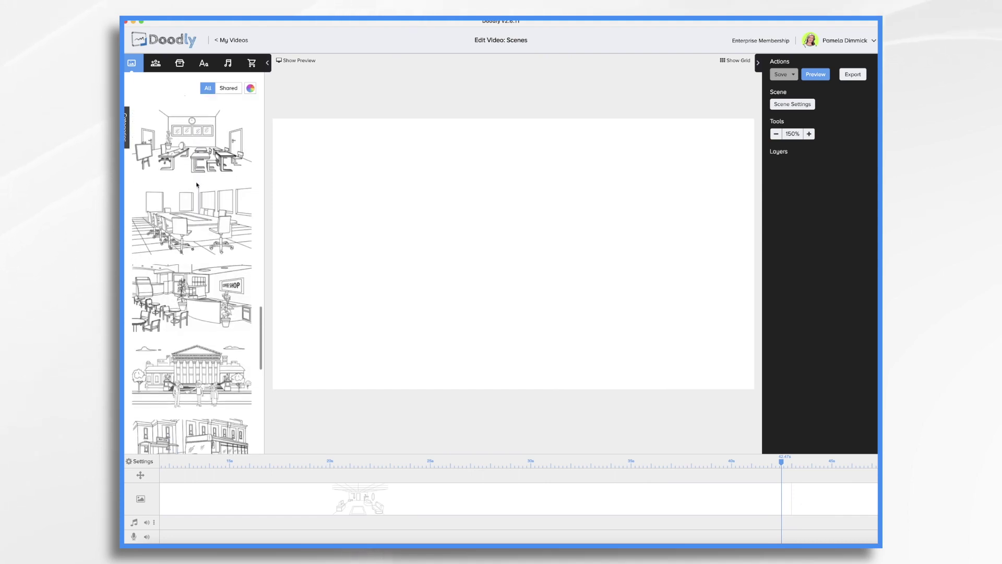
{"action": "scroll", "coordinate": [197, 185], "scroll_direction": "down", "scroll_amount": 12}
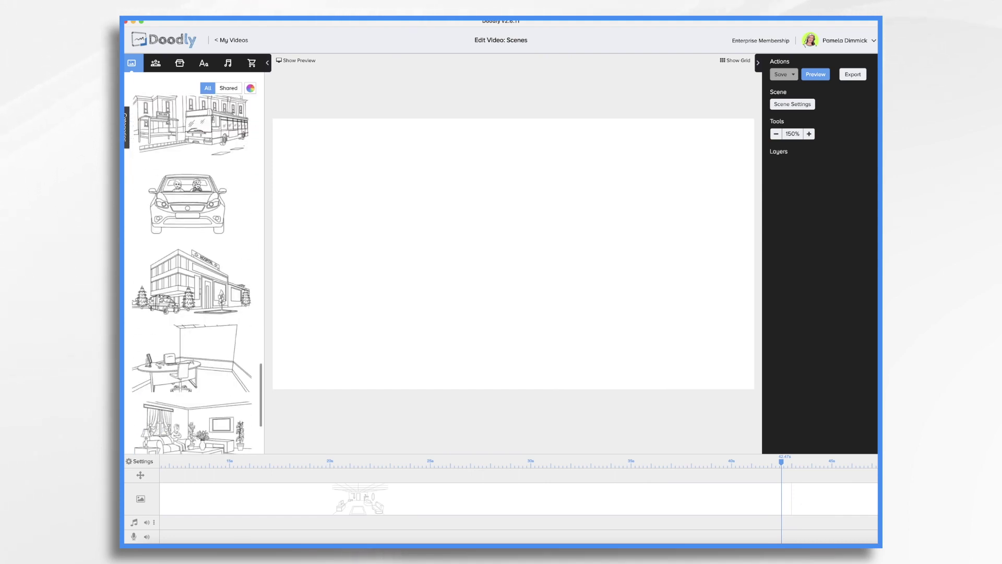
{"action": "scroll", "coordinate": [197, 186], "scroll_direction": "down", "scroll_amount": 5}
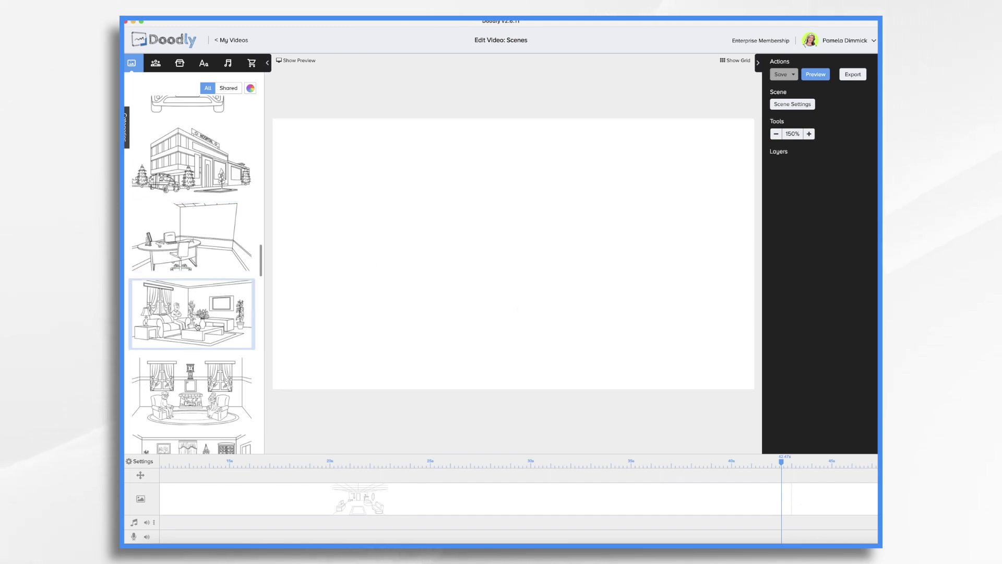
Place the living-room template in the empty scene, declining the office-template replacement.
{"action": "left_click_drag", "start_coordinate": [190, 324], "coordinate": [484, 294]}
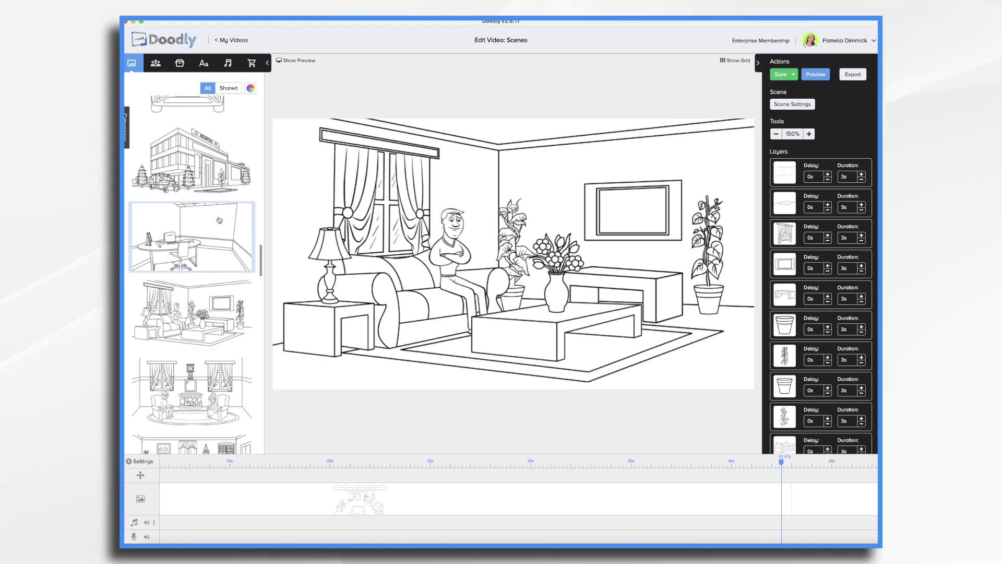
{"action": "left_click_drag", "start_coordinate": [182, 237], "coordinate": [480, 250]}
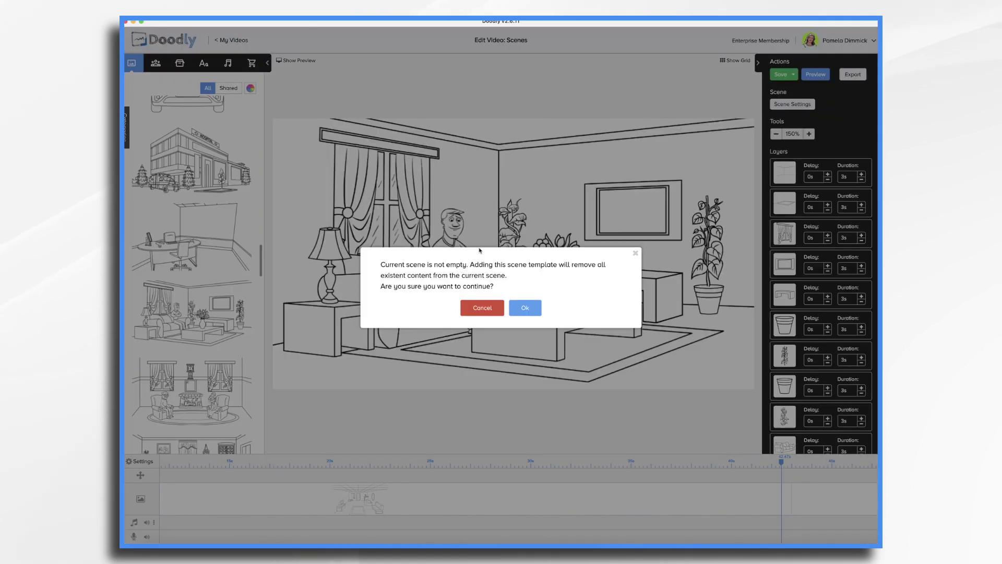
{"action": "left_click", "coordinate": [483, 309]}
Play a preview of the video.
{"action": "scroll", "coordinate": [661, 498], "scroll_direction": "right", "scroll_amount": 10}
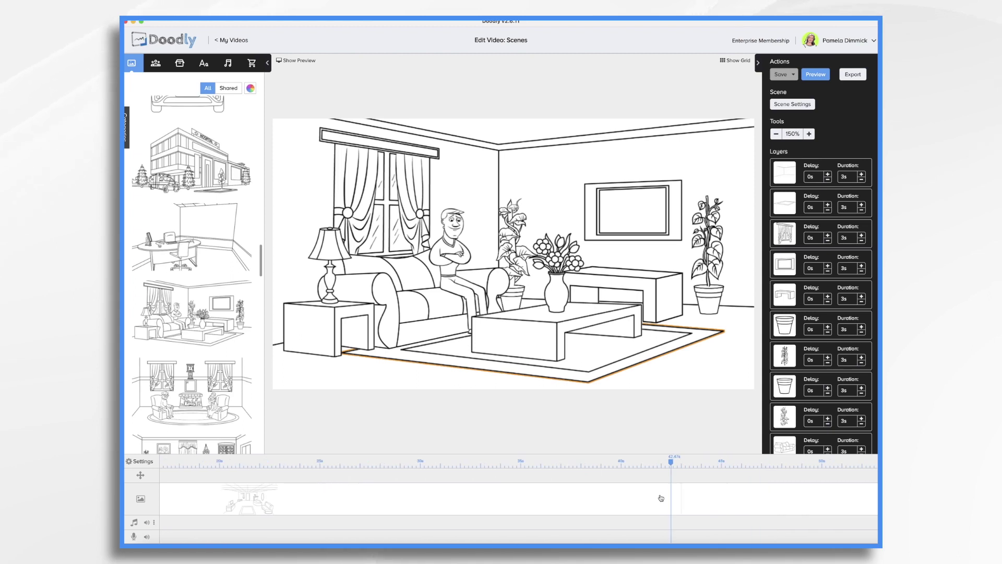
{"action": "scroll", "coordinate": [660, 498], "scroll_direction": "left", "scroll_amount": 12}
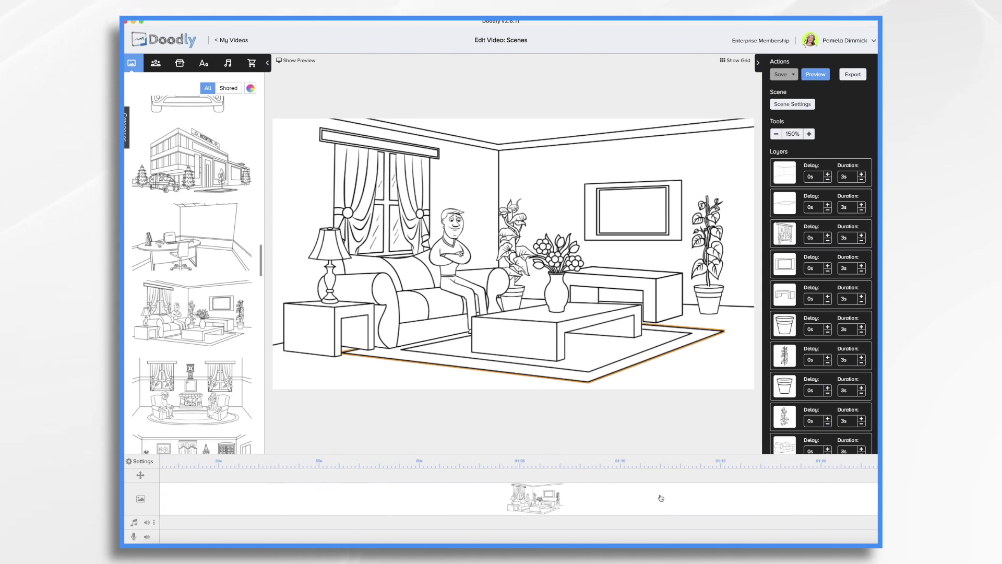
{"action": "scroll", "coordinate": [661, 498], "scroll_direction": "left", "scroll_amount": 2}
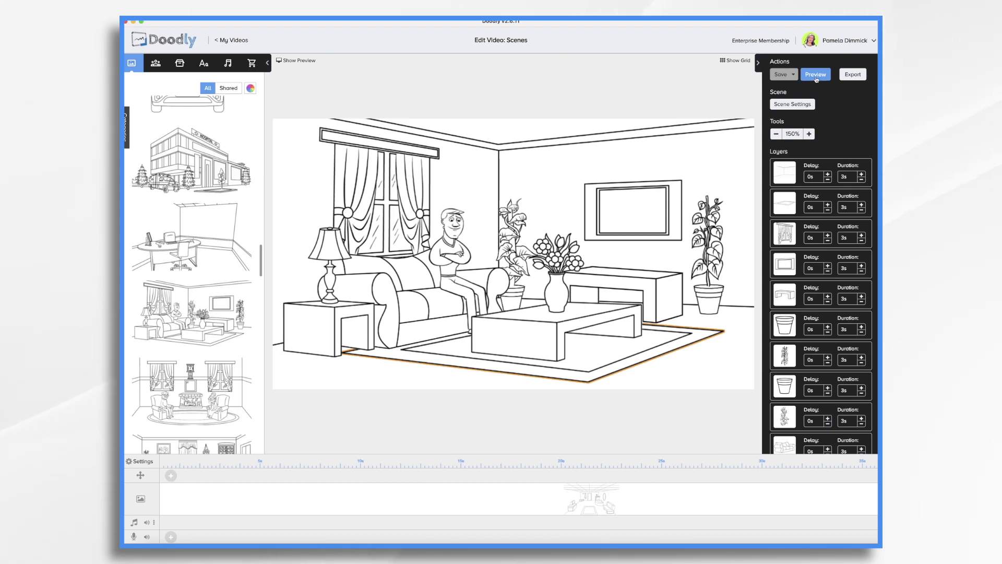
{"action": "left_click", "coordinate": [817, 76]}
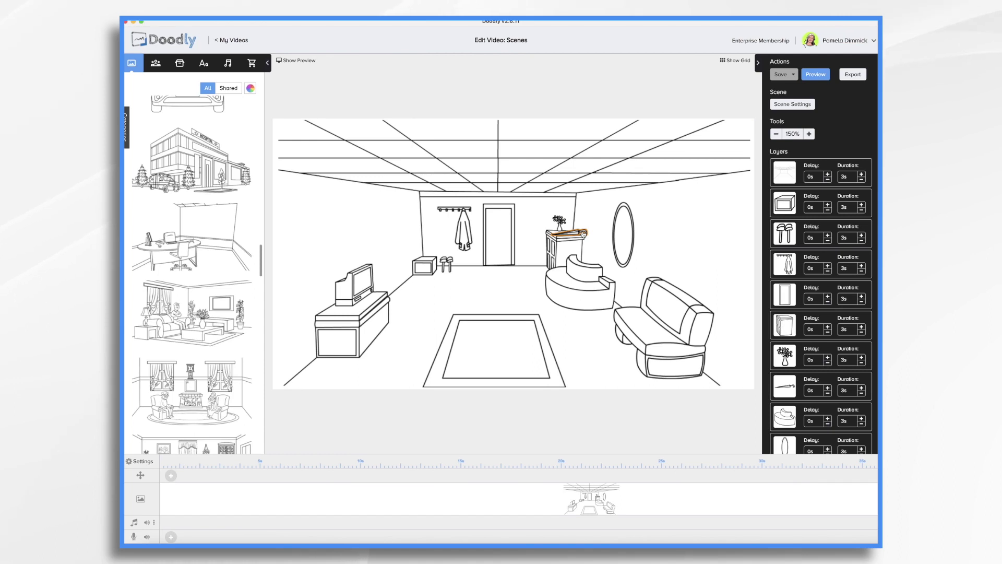
Set 0s duration for the microwave, stools, coat rack, door, cabinet, vase and umbrella layers.
{"action": "left_click", "coordinate": [854, 180]}
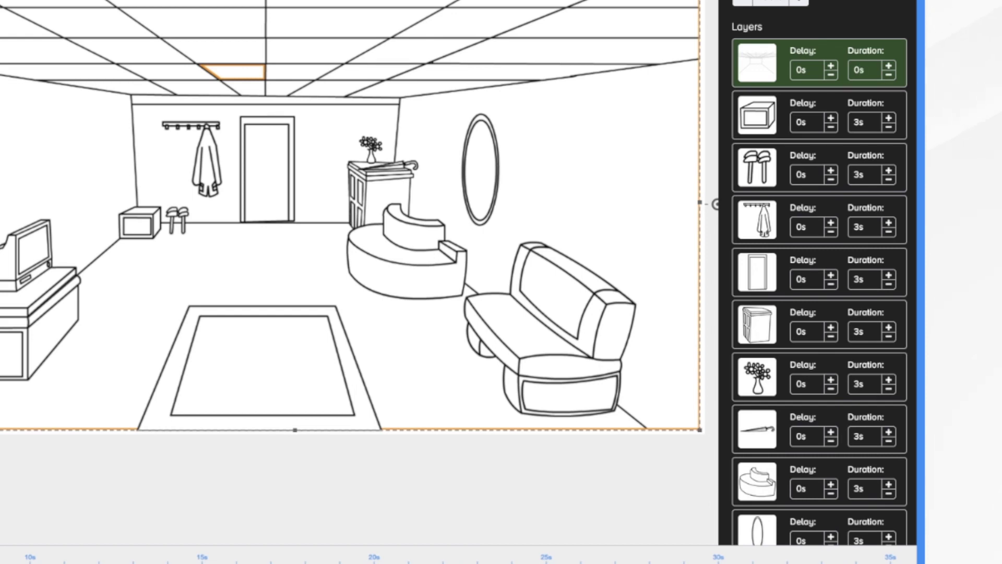
{"action": "left_click", "coordinate": [875, 128]}
{"action": "key", "text": "BackSpace"}
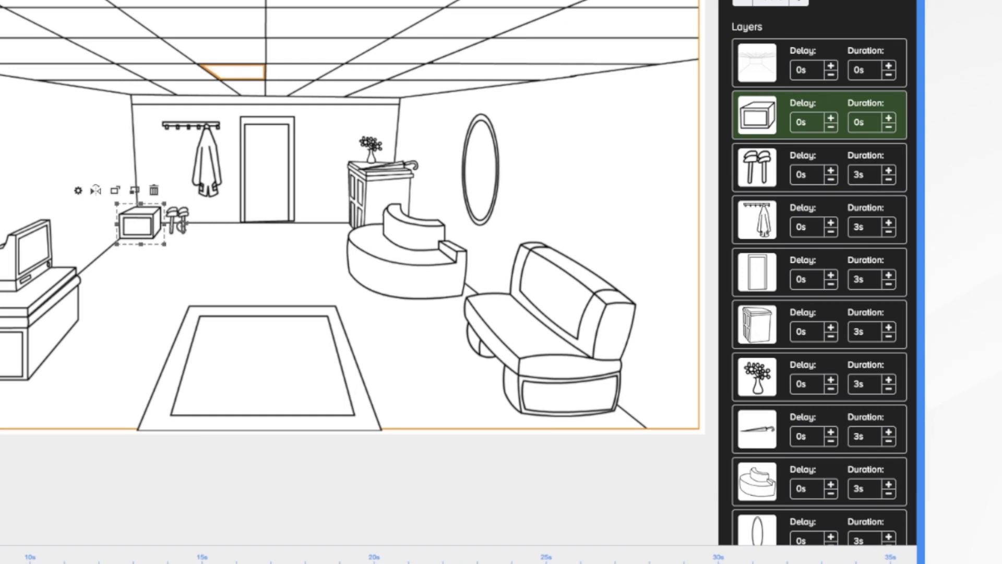
{"action": "left_click", "coordinate": [868, 180]}
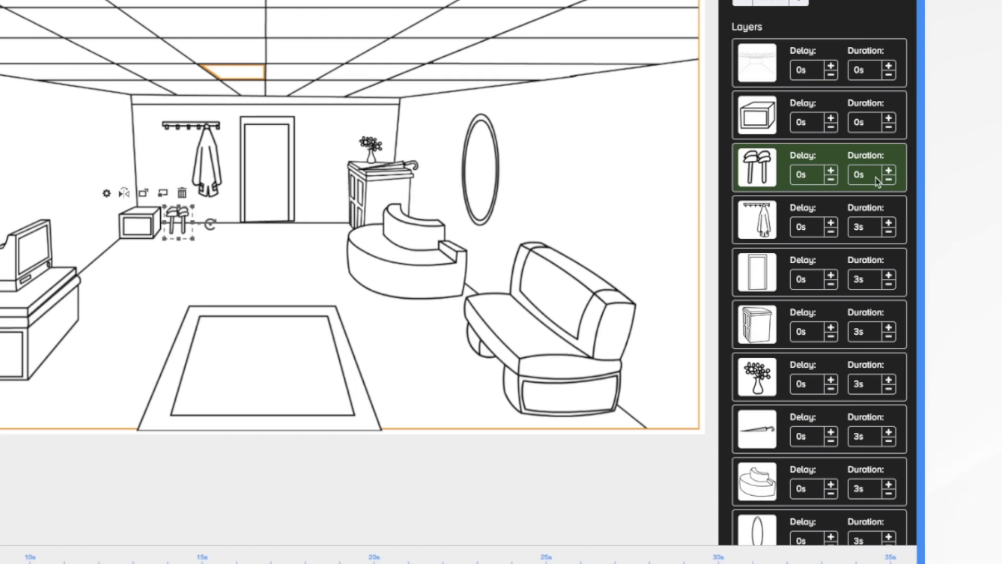
{"action": "left_click", "coordinate": [860, 231]}
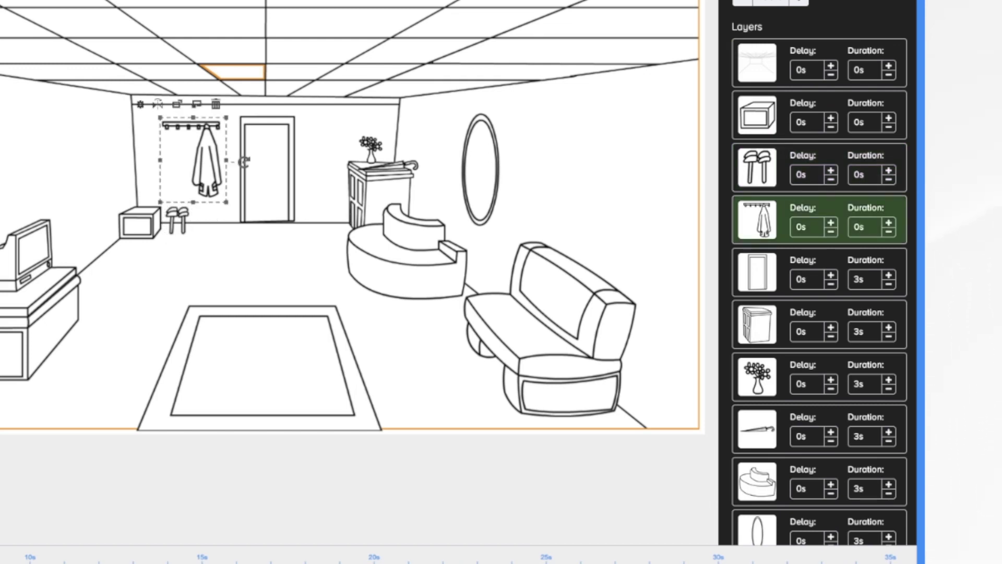
{"action": "left_click", "coordinate": [874, 279]}
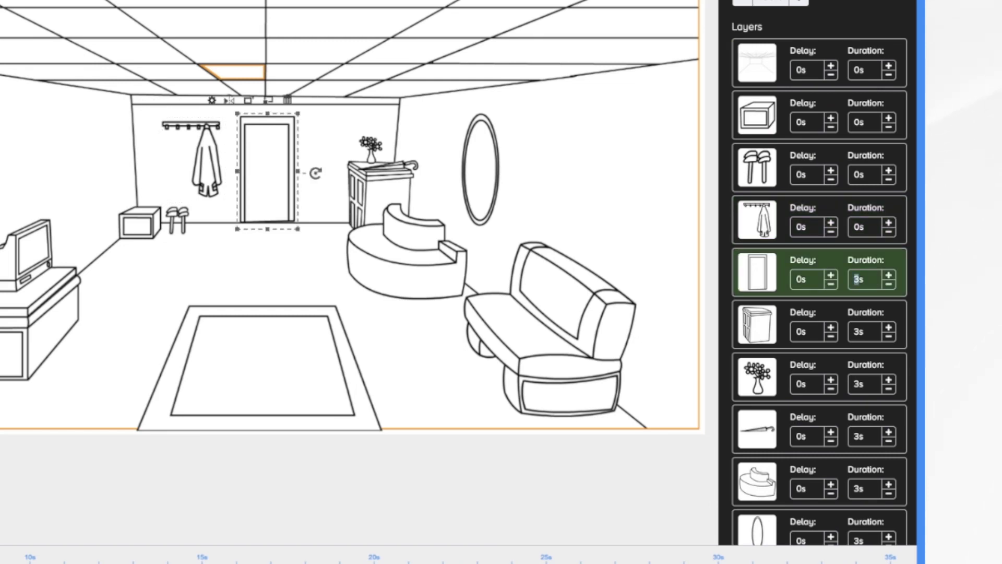
{"action": "type", "text": "0"}
{"action": "left_click", "coordinate": [868, 332]}
{"action": "type", "text": "0"}
{"action": "left_click", "coordinate": [867, 384]}
{"action": "type", "text": "0"}
{"action": "left_click", "coordinate": [865, 438]}
{"action": "type", "text": "0"}
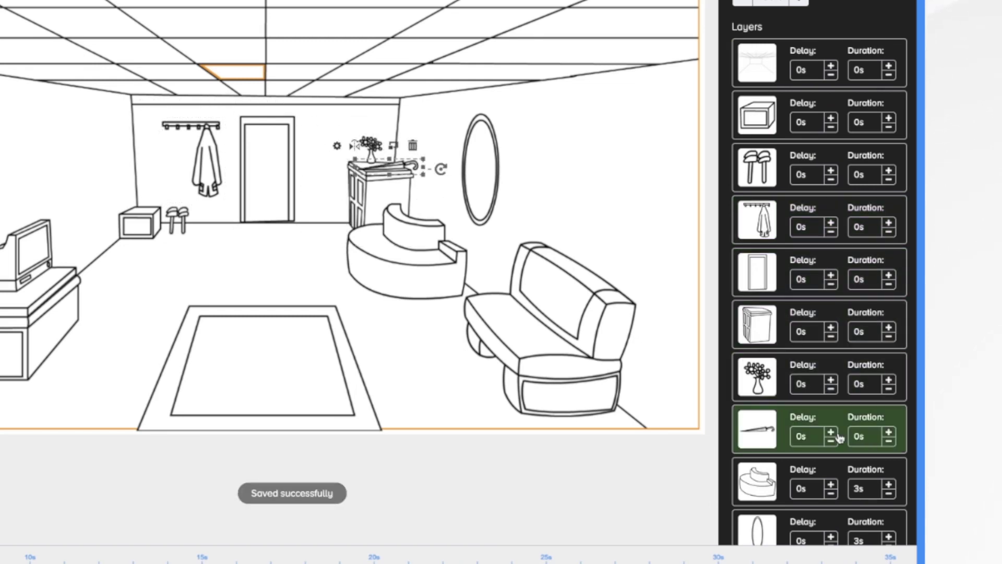
Give the mirror layer 0s duration and move it above the curved seat layer.
{"action": "scroll", "coordinate": [801, 452], "scroll_direction": "down", "scroll_amount": 1}
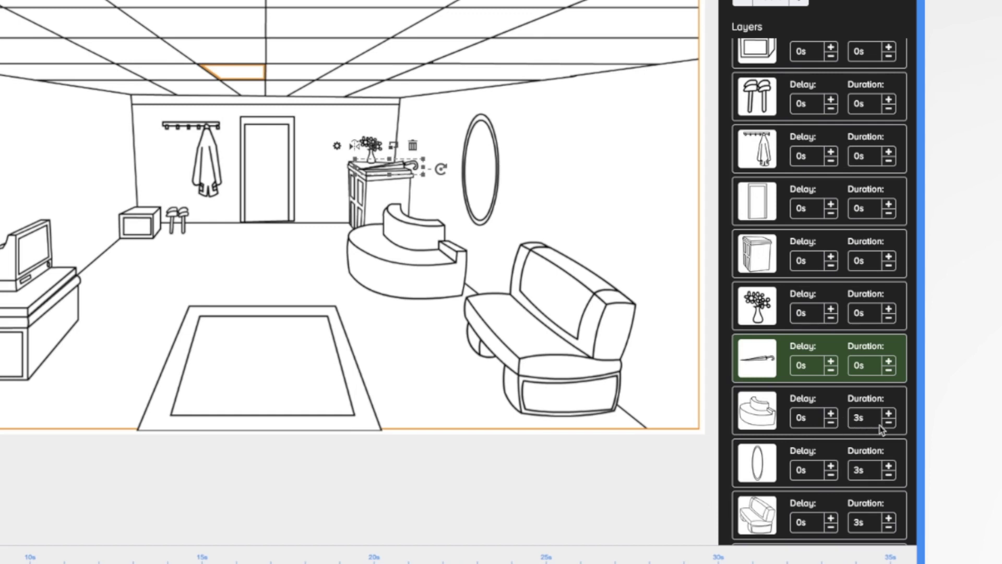
{"action": "left_click", "coordinate": [865, 470]}
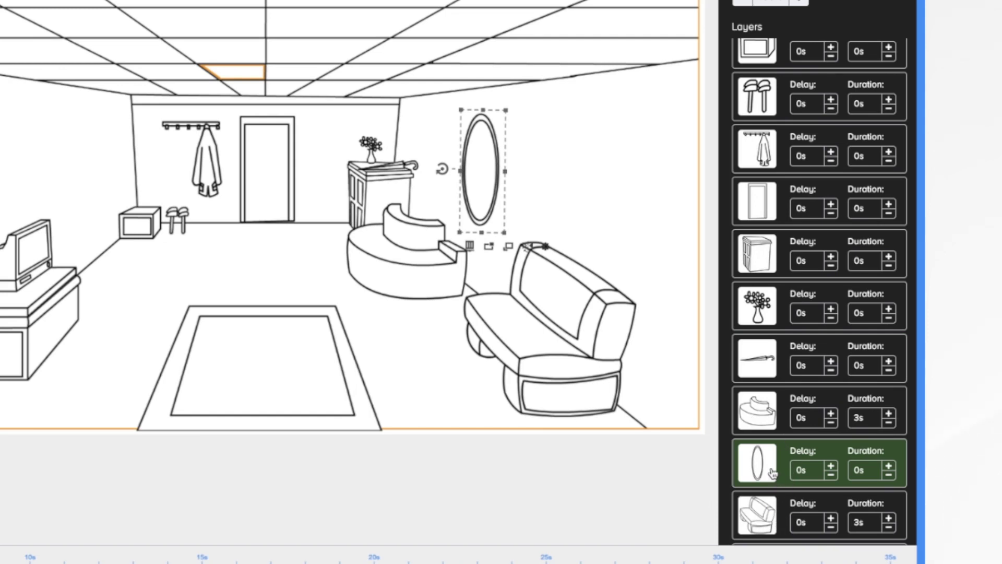
{"action": "left_click_drag", "start_coordinate": [773, 472], "coordinate": [783, 413]}
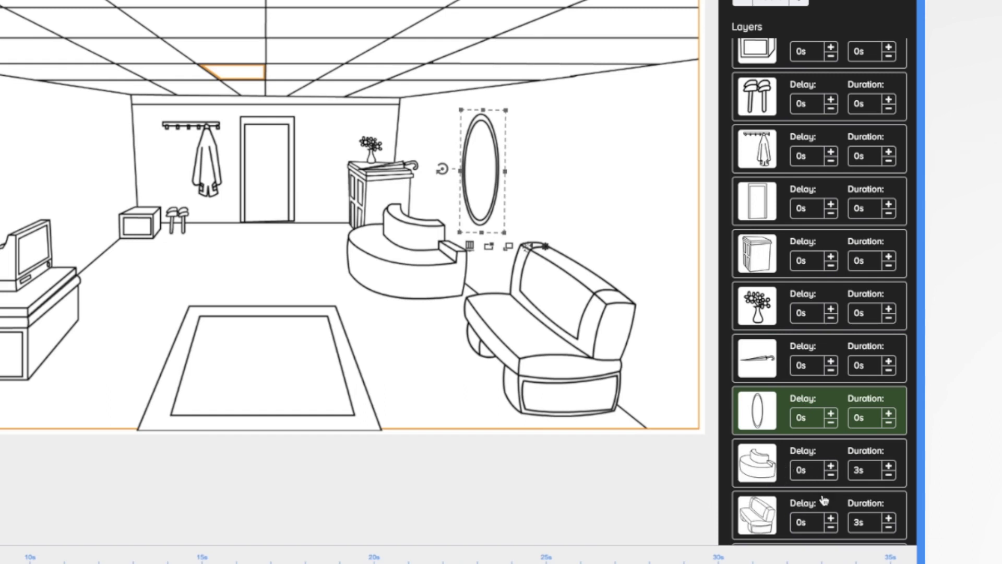
{"action": "scroll", "coordinate": [820, 383], "scroll_direction": "down", "scroll_amount": 3}
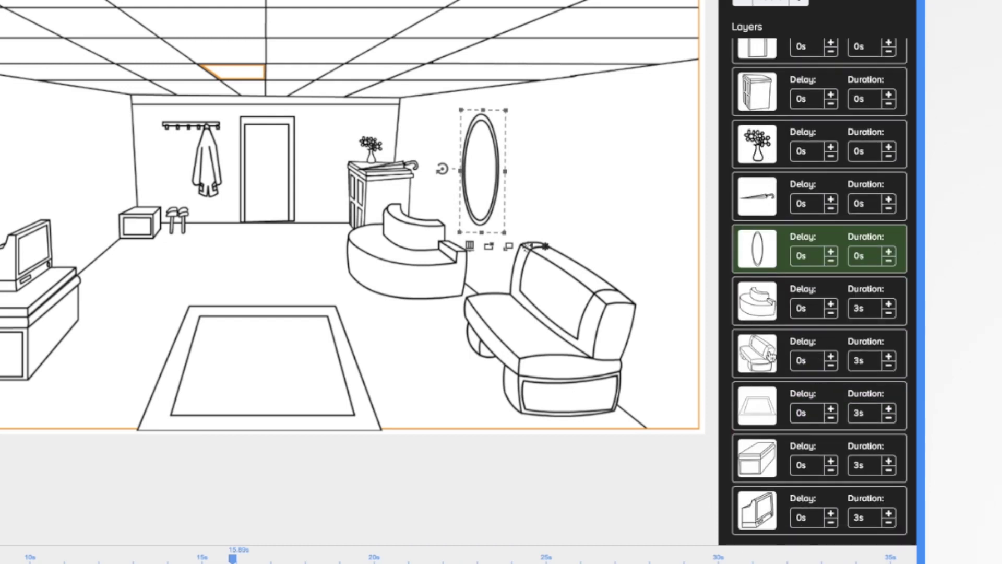
Move the sofa and curved seat layers to the bottom of the drawing order.
{"action": "left_click", "coordinate": [771, 356]}
{"action": "left_click_drag", "start_coordinate": [771, 357], "coordinate": [762, 515]}
{"action": "left_click", "coordinate": [757, 303]}
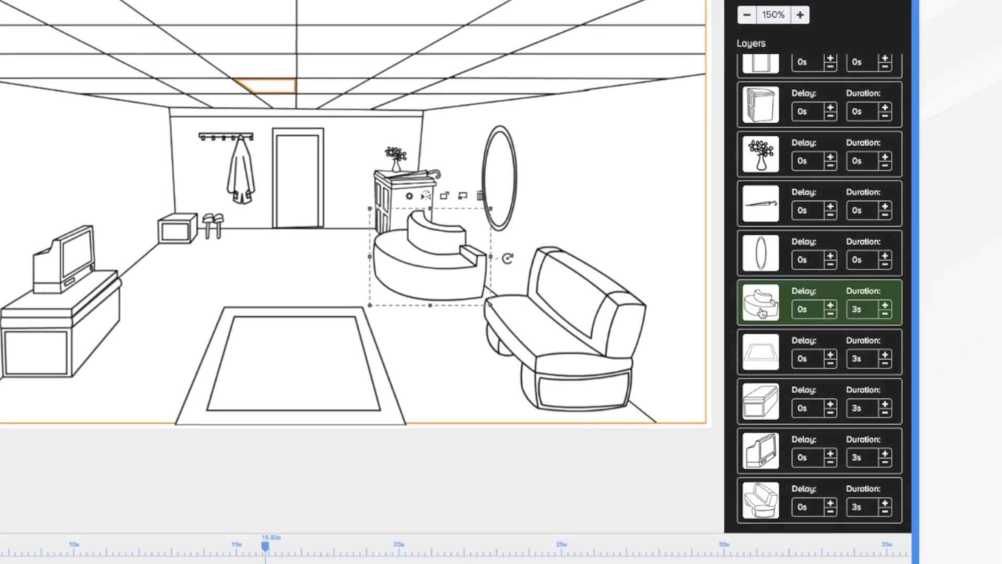
{"action": "left_click_drag", "start_coordinate": [757, 303], "coordinate": [757, 486]}
Set the rug, TV cabinet and TV layers to 0s duration.
{"action": "left_click", "coordinate": [867, 314]}
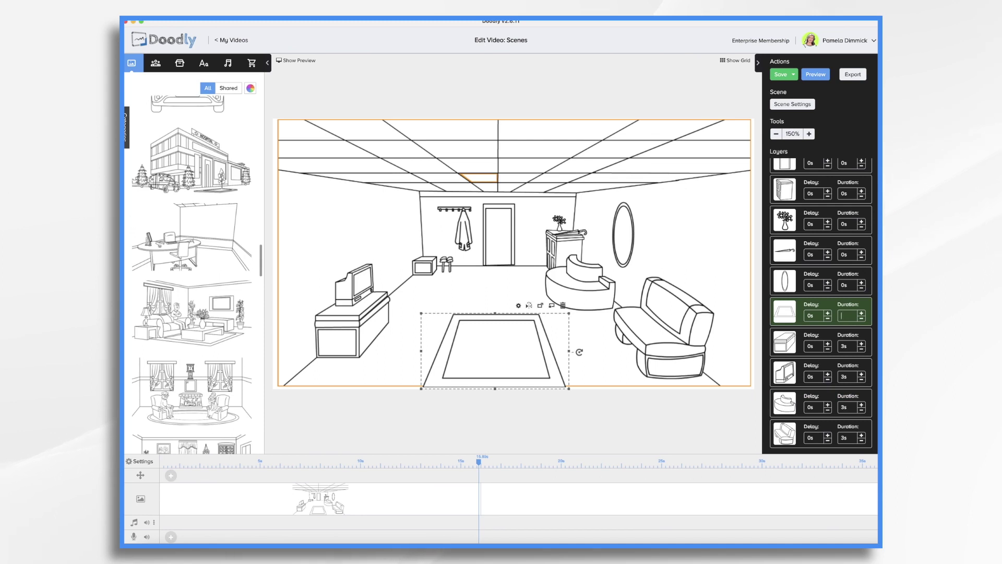
{"action": "left_click", "coordinate": [848, 346]}
{"action": "type", "text": "0s"}
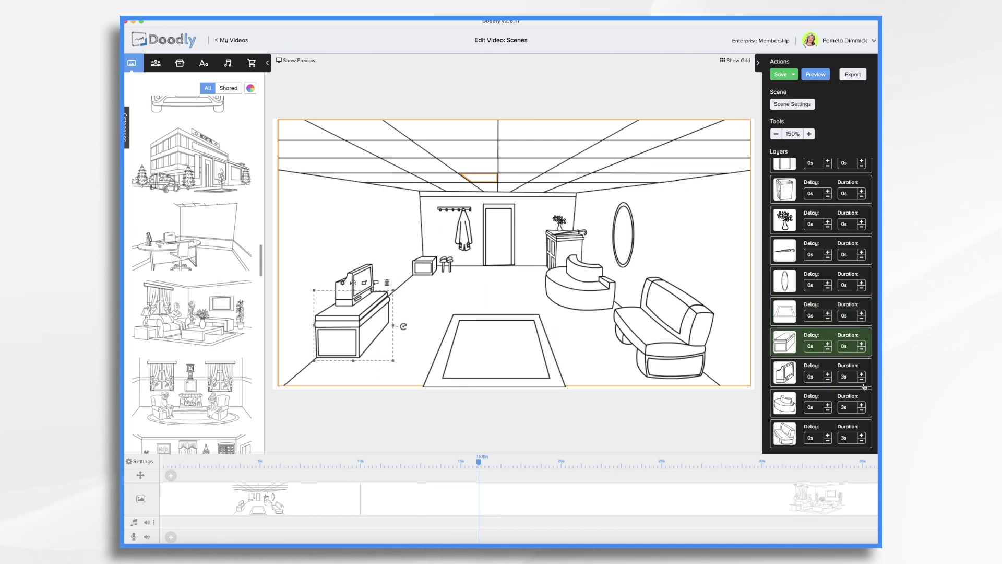
{"action": "left_click", "coordinate": [848, 376]}
{"action": "key", "text": "BackSpace"}
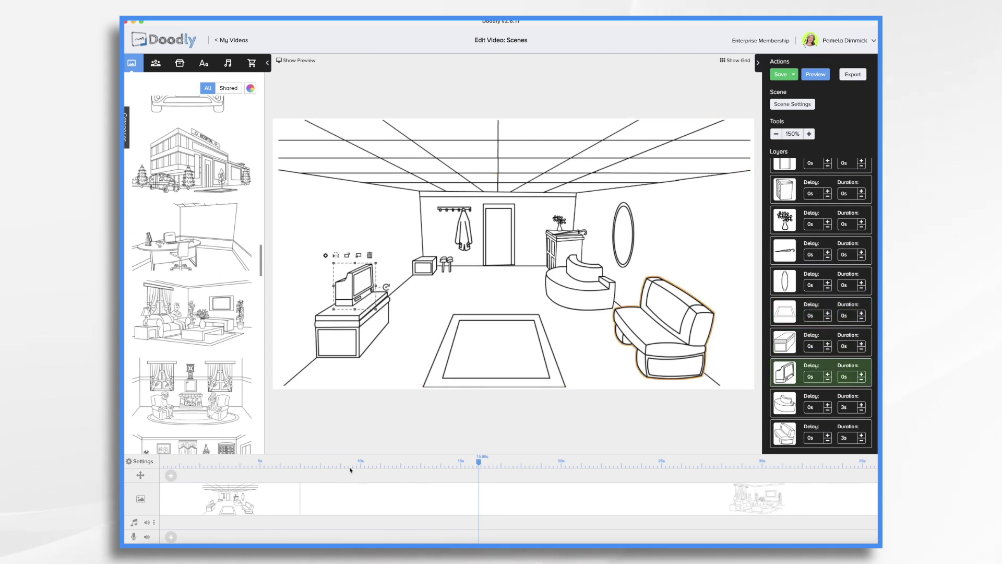
{"action": "right_click", "coordinate": [265, 496]}
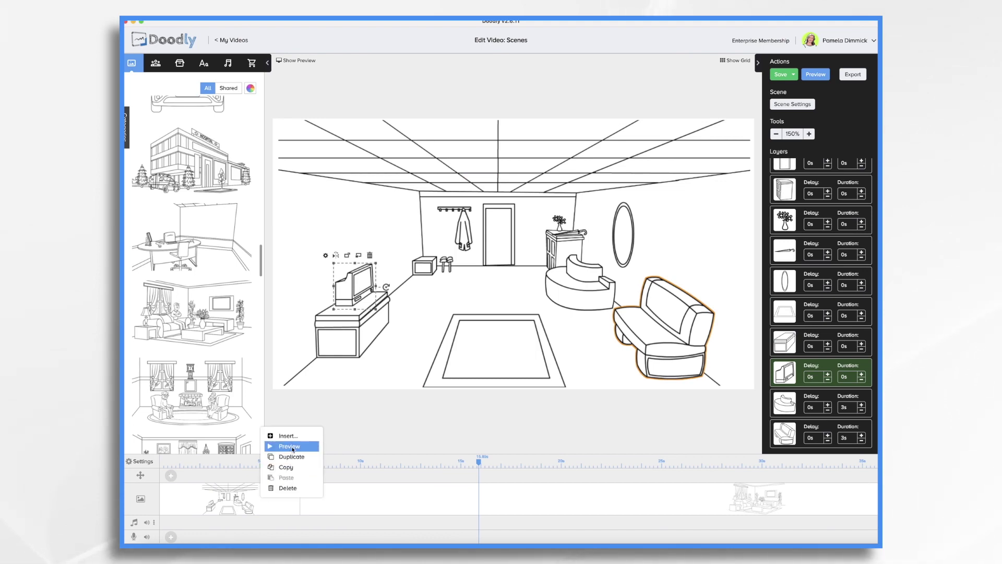
{"action": "left_click", "coordinate": [289, 446]}
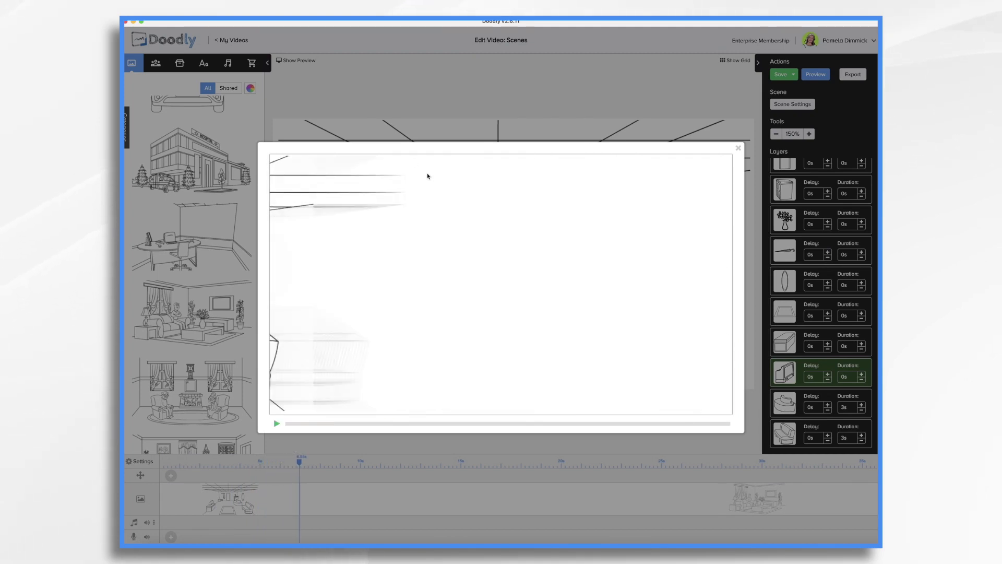
{"action": "key", "text": "Escape"}
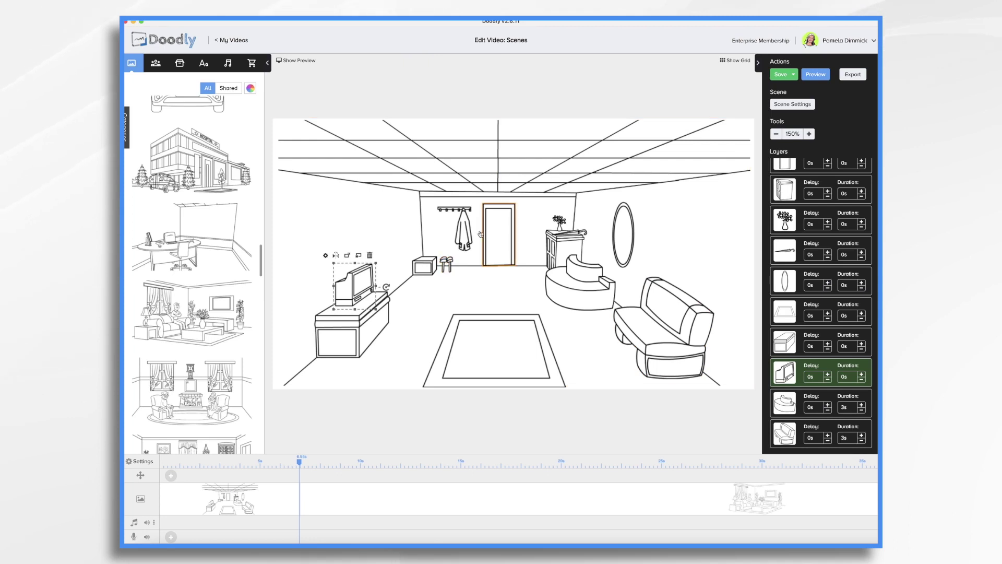
Delete the small boxes on the back wall and beside the door, and nudge the rug back.
{"action": "left_click_drag", "start_coordinate": [428, 267], "coordinate": [425, 293]}
{"action": "left_click", "coordinate": [429, 275]}
{"action": "left_click", "coordinate": [526, 308]}
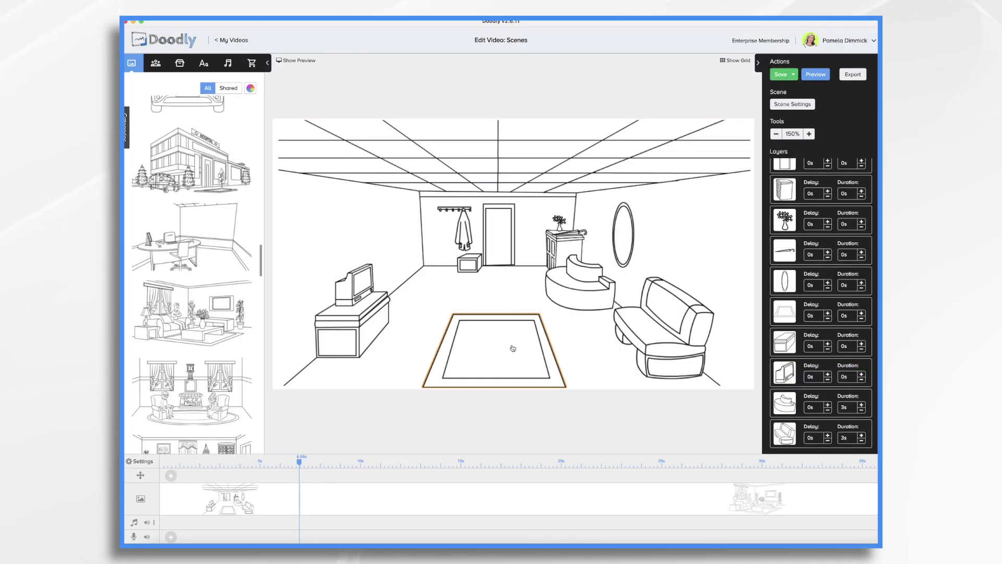
{"action": "left_click_drag", "start_coordinate": [513, 347], "coordinate": [510, 324]}
{"action": "left_click", "coordinate": [469, 259]}
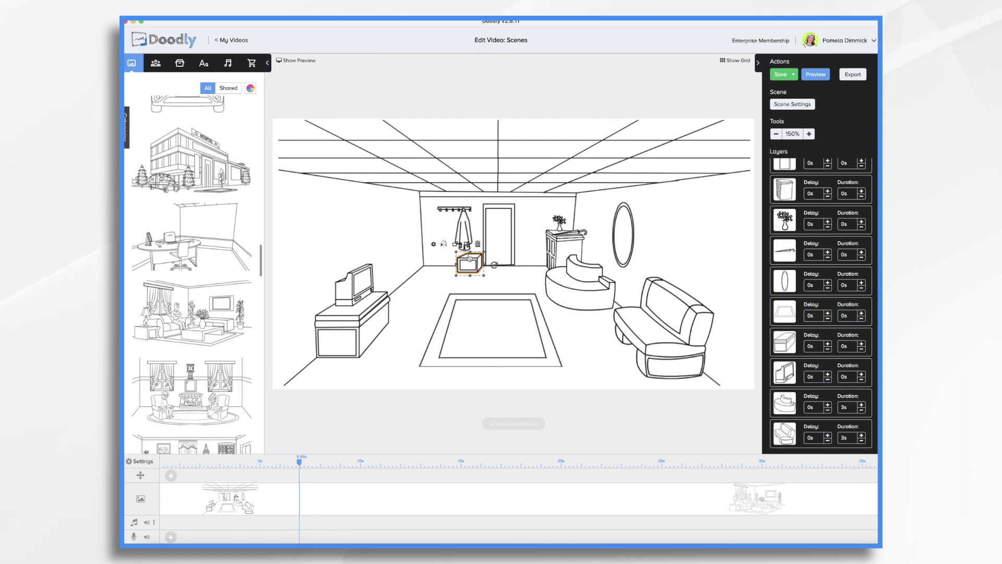
{"action": "left_click", "coordinate": [476, 245]}
{"action": "left_click", "coordinate": [525, 308]}
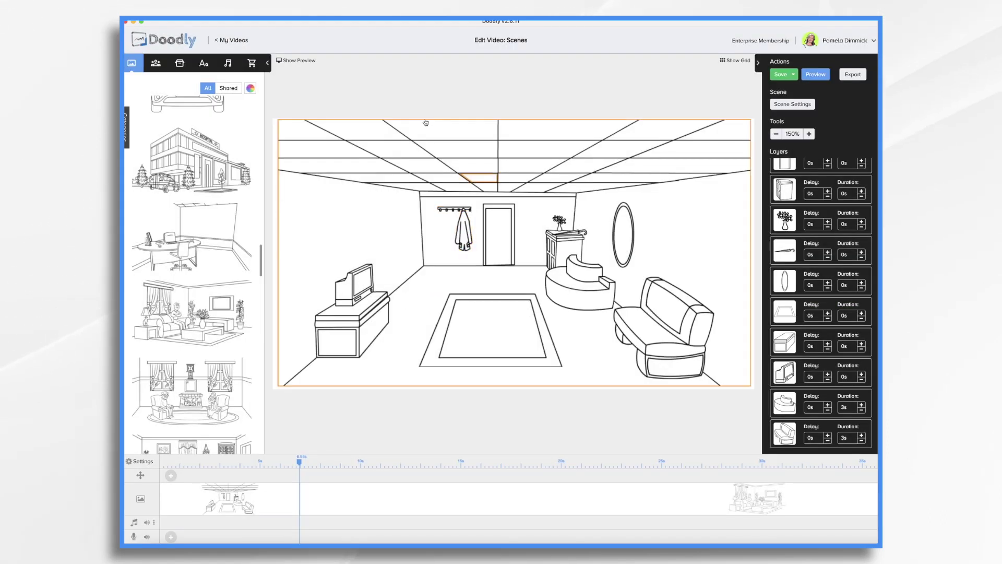
Search characters for 'casual' and place the casual-wear man beside the rug.
{"action": "left_click", "coordinate": [156, 63]}
{"action": "type", "text": "casual"}
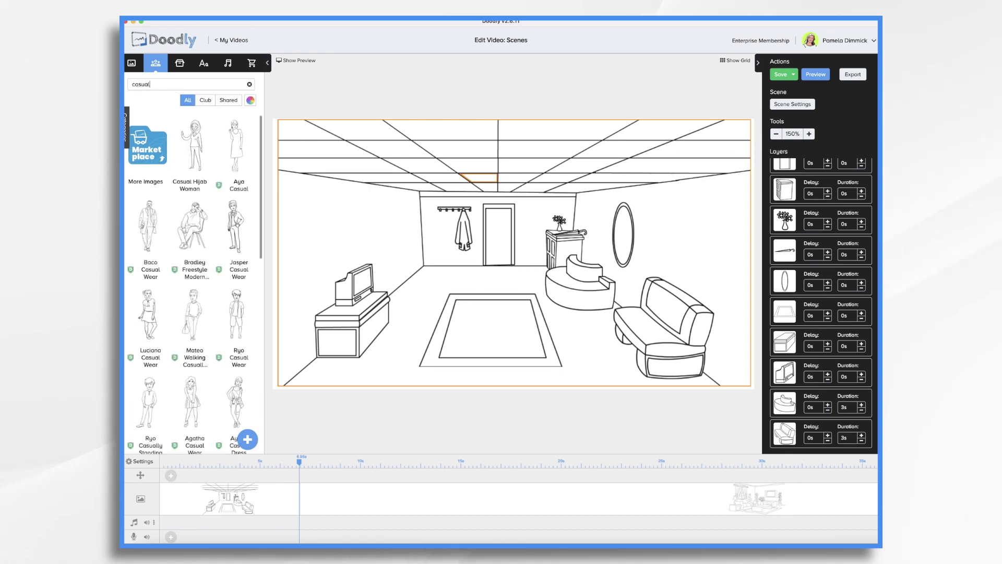
{"action": "scroll", "coordinate": [258, 402], "scroll_direction": "down", "scroll_amount": 3}
{"action": "left_click_drag", "start_coordinate": [236, 220], "coordinate": [433, 277]}
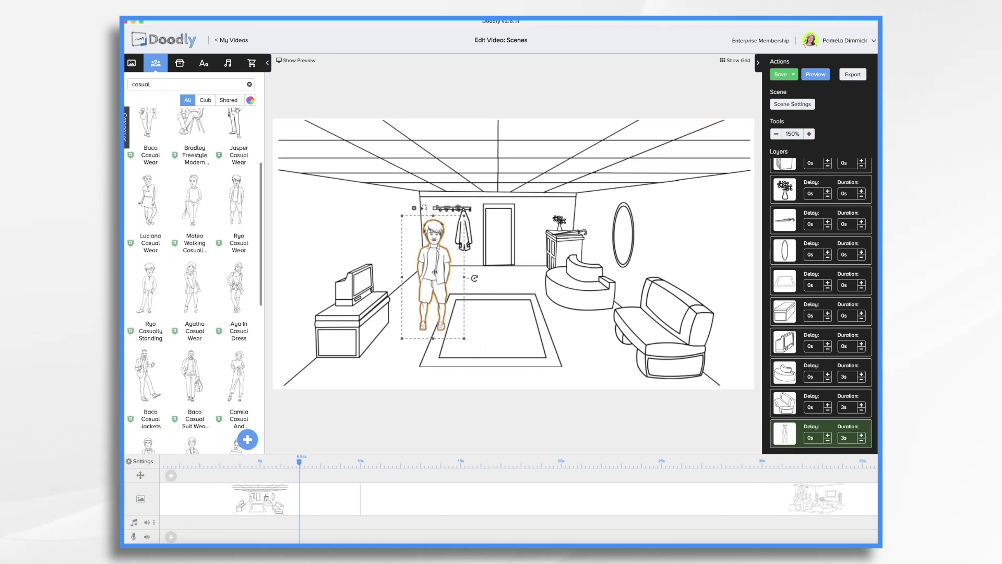
{"action": "scroll", "coordinate": [803, 502], "scroll_direction": "right", "scroll_amount": 5}
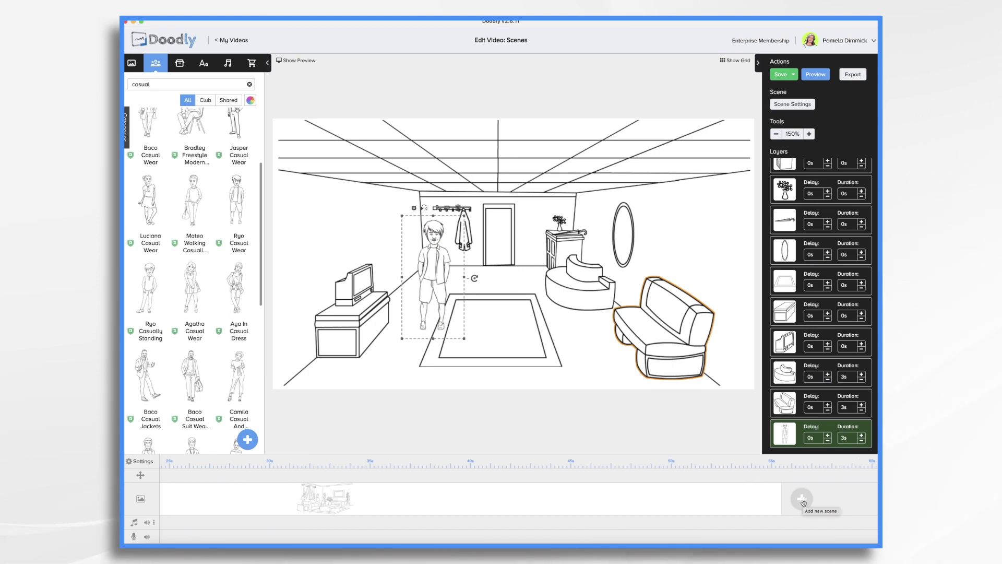
Add a new scene filled with the supermarket template of shelves, carts, shopper and cashier.
{"action": "left_click", "coordinate": [803, 502]}
{"action": "left_click", "coordinate": [131, 63]}
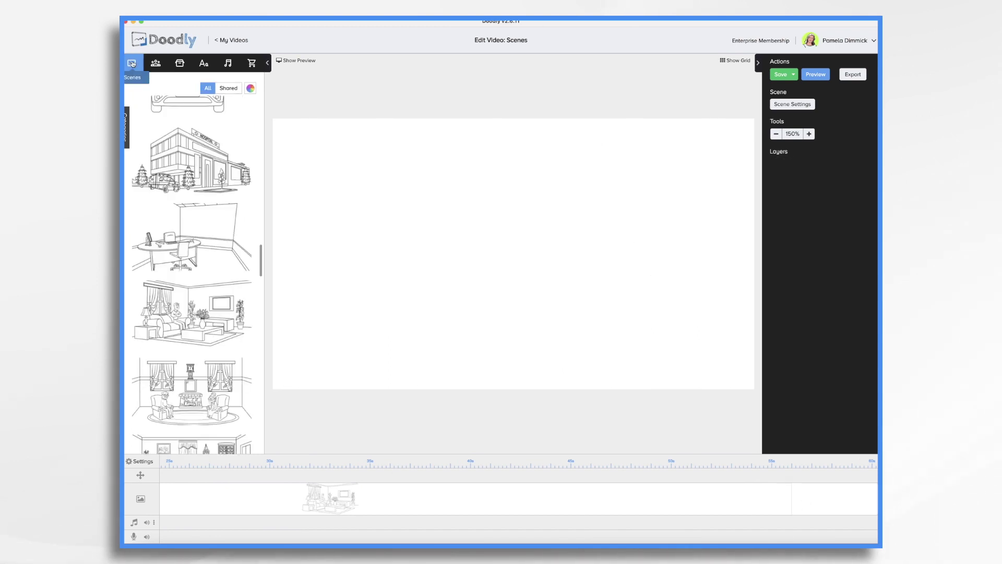
{"action": "scroll", "coordinate": [193, 261], "scroll_direction": "down", "scroll_amount": 10}
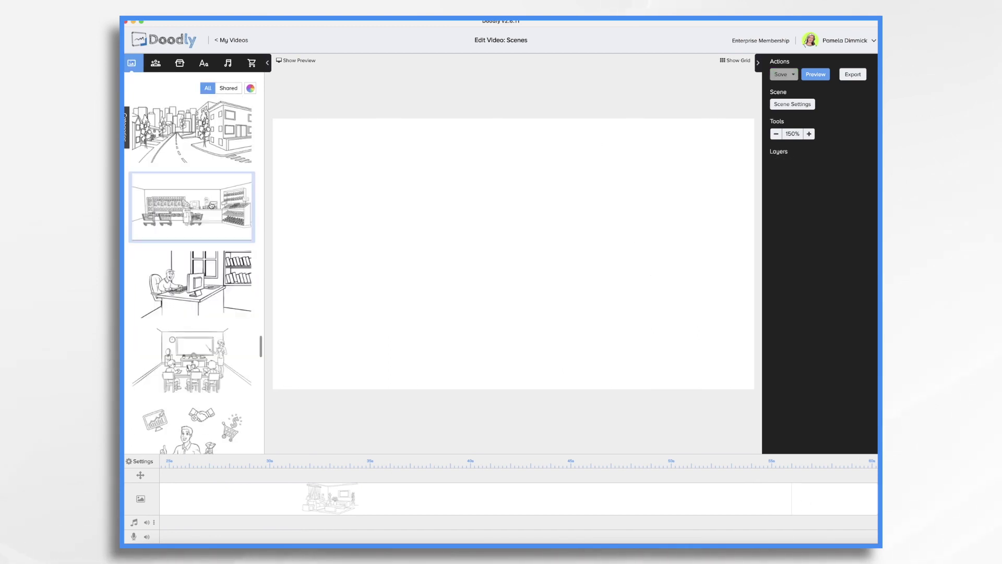
{"action": "left_click_drag", "start_coordinate": [211, 205], "coordinate": [531, 238]}
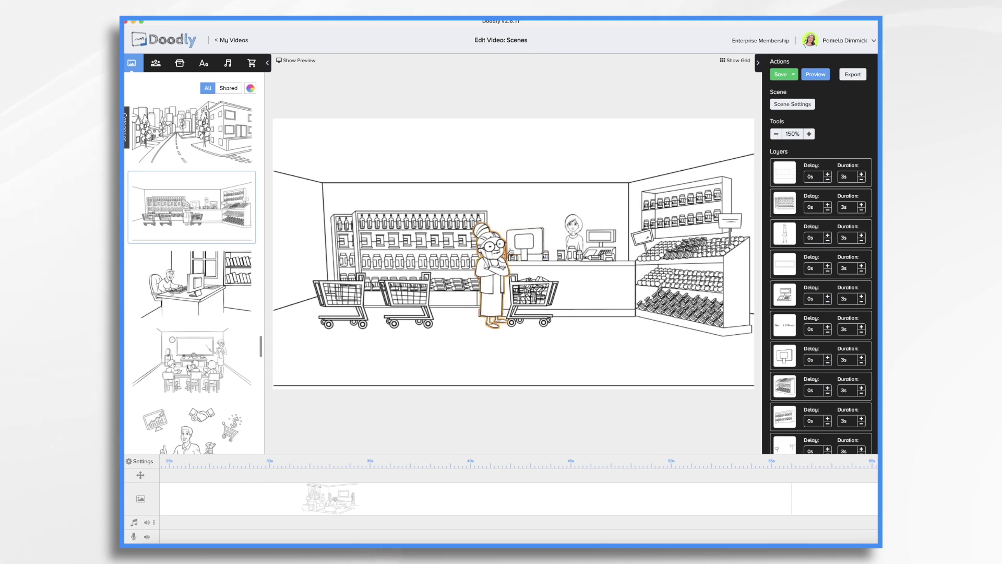
{"action": "scroll", "coordinate": [697, 506], "scroll_direction": "right", "scroll_amount": 1}
{"action": "scroll", "coordinate": [697, 507], "scroll_direction": "right", "scroll_amount": 5}
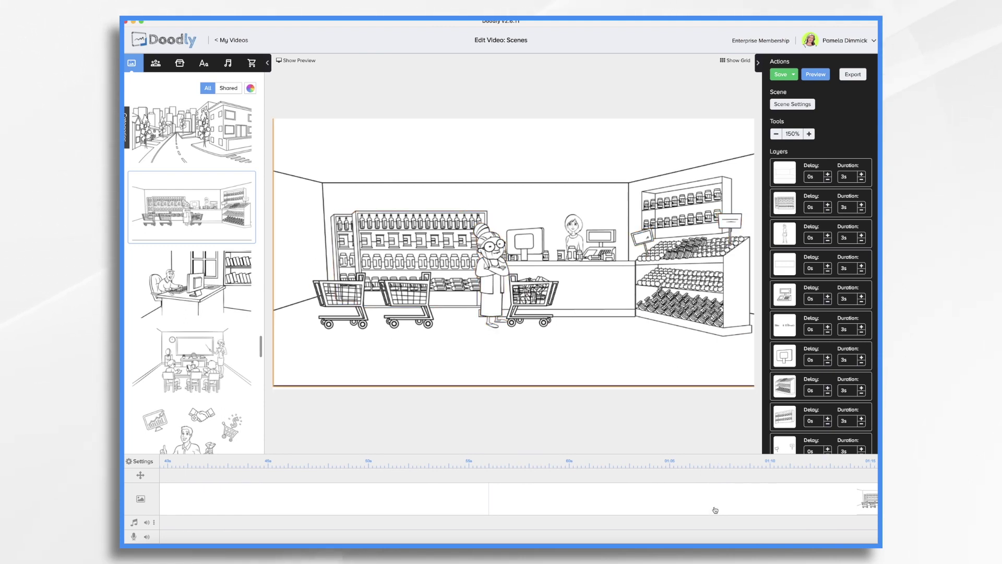
{"action": "scroll", "coordinate": [713, 512], "scroll_direction": "right", "scroll_amount": 9}
{"action": "scroll", "coordinate": [715, 510], "scroll_direction": "right", "scroll_amount": 3}
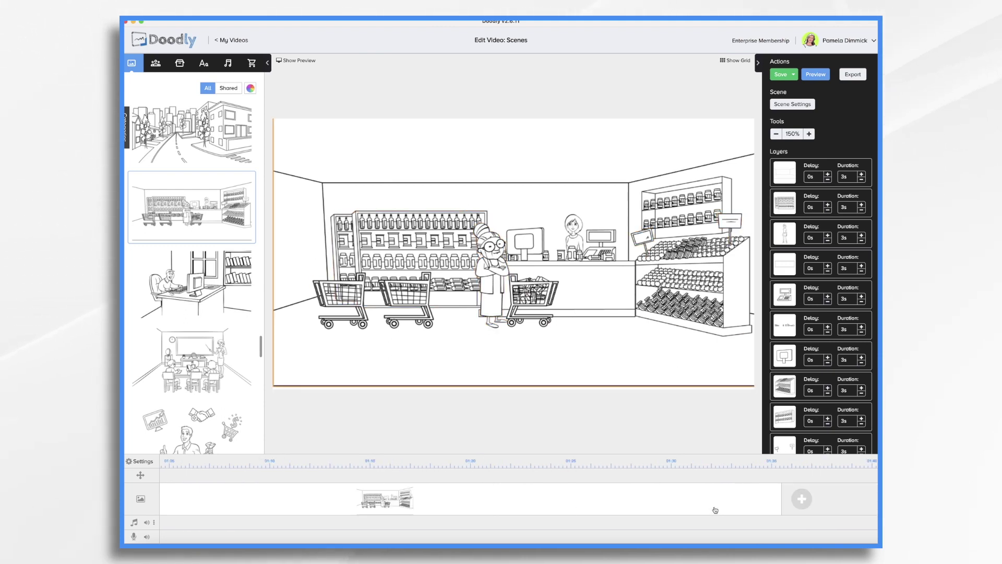
Add another blank scene, then in the grocery scene select the left shelf, old woman and right cart.
{"action": "left_click", "coordinate": [803, 499]}
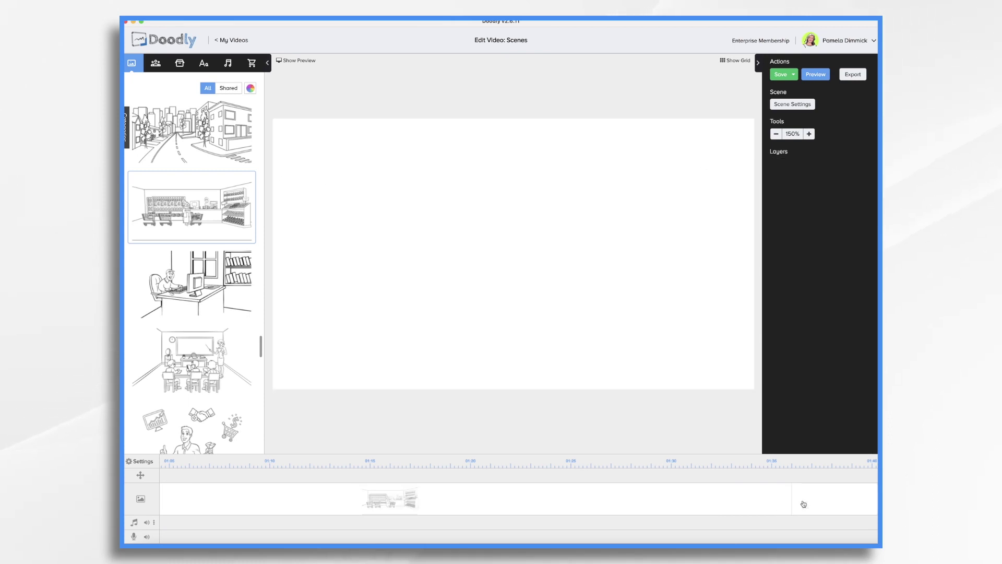
{"action": "left_click", "coordinate": [472, 503]}
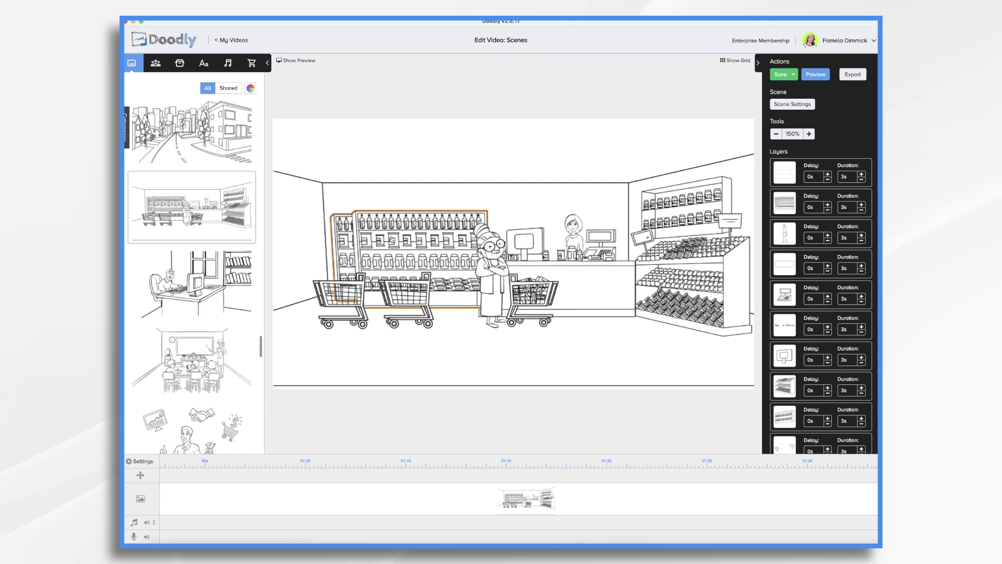
{"action": "left_click", "coordinate": [415, 238]}
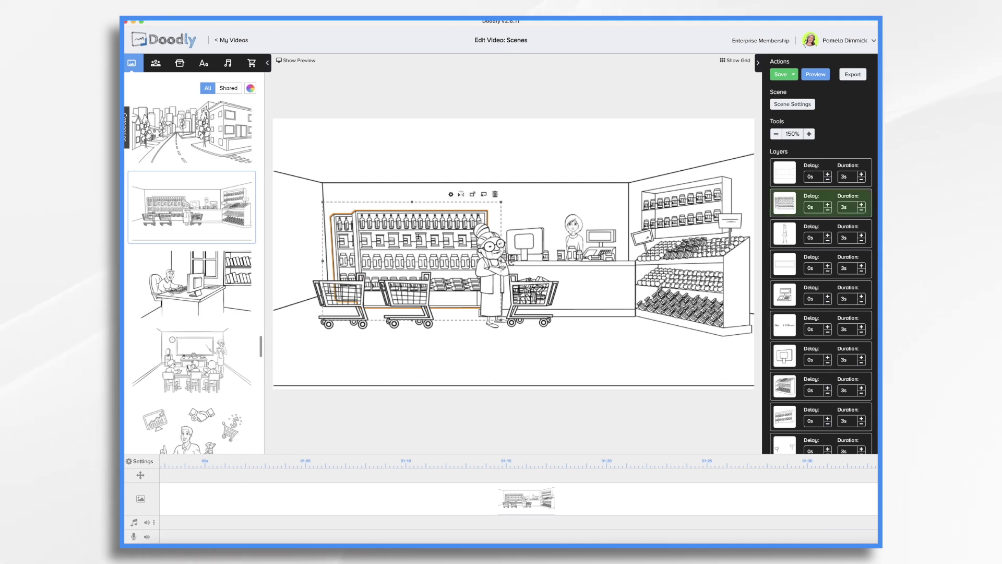
{"action": "left_click", "coordinate": [492, 246]}
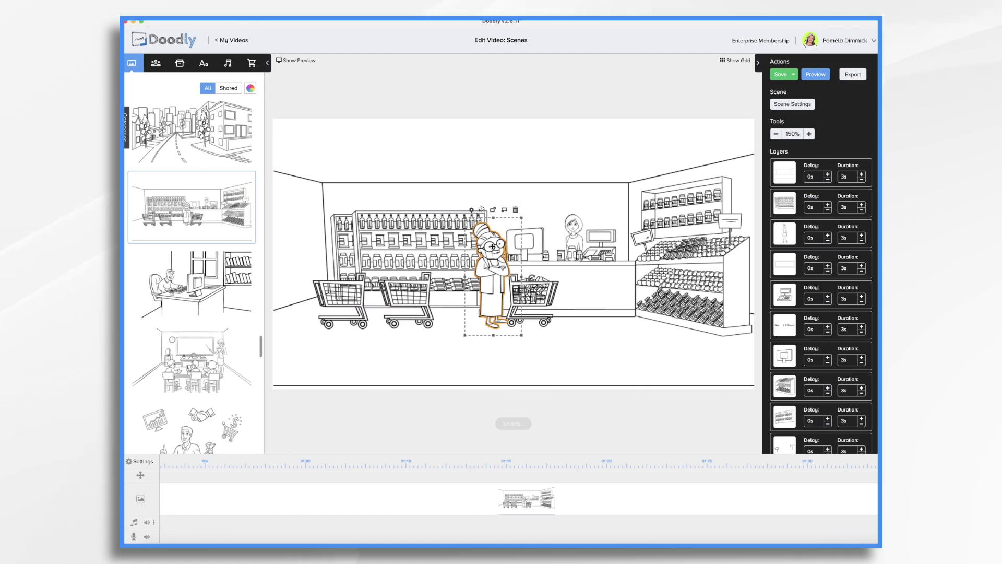
{"action": "left_click", "coordinate": [424, 233]}
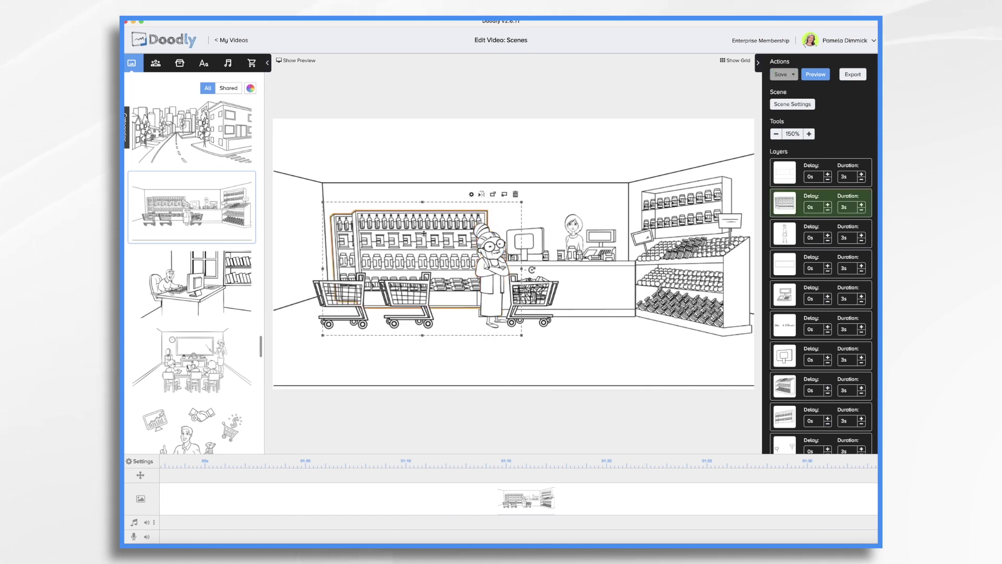
{"action": "left_click", "coordinate": [544, 295], "text": "shift"}
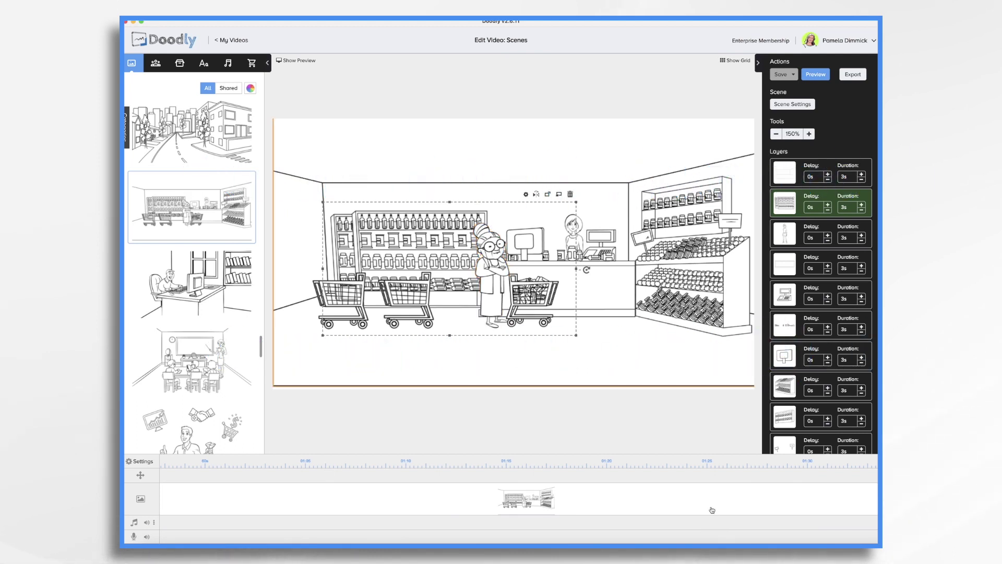
{"action": "scroll", "coordinate": [709, 506], "scroll_direction": "right", "scroll_amount": 5}
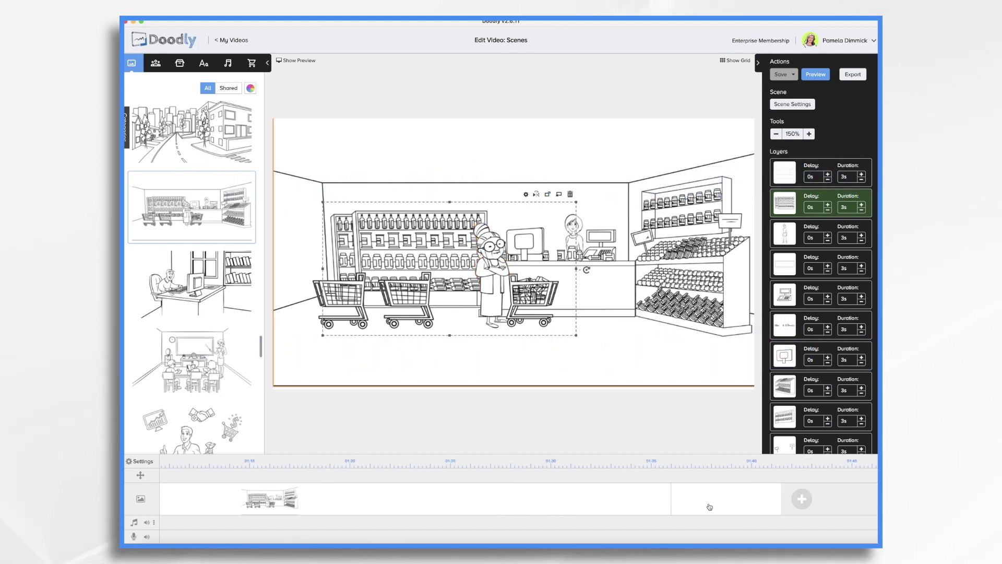
Paste the shelf, woman and cart into the new end scene at about twice their size.
{"action": "left_click", "coordinate": [719, 500]}
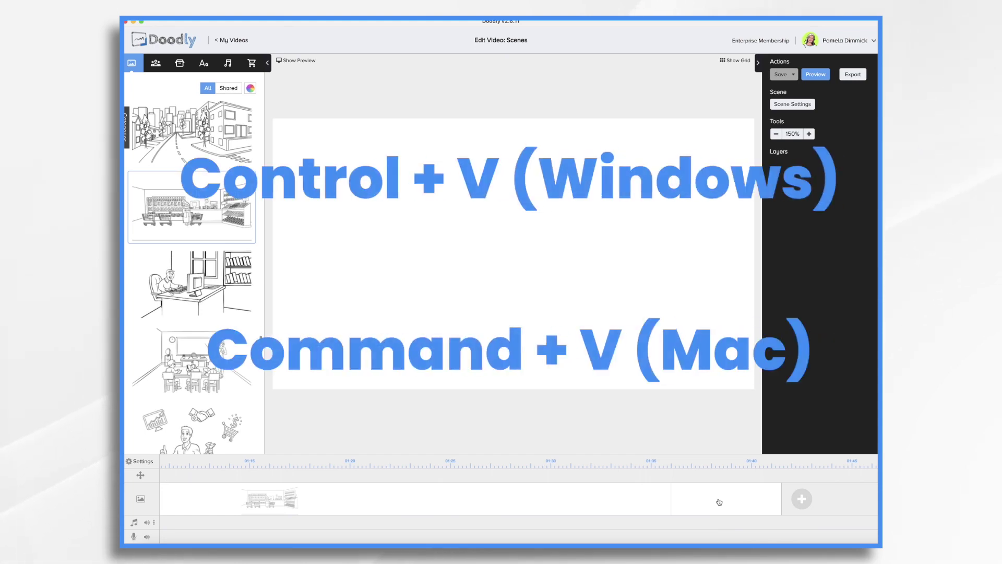
{"action": "key", "text": "super+v"}
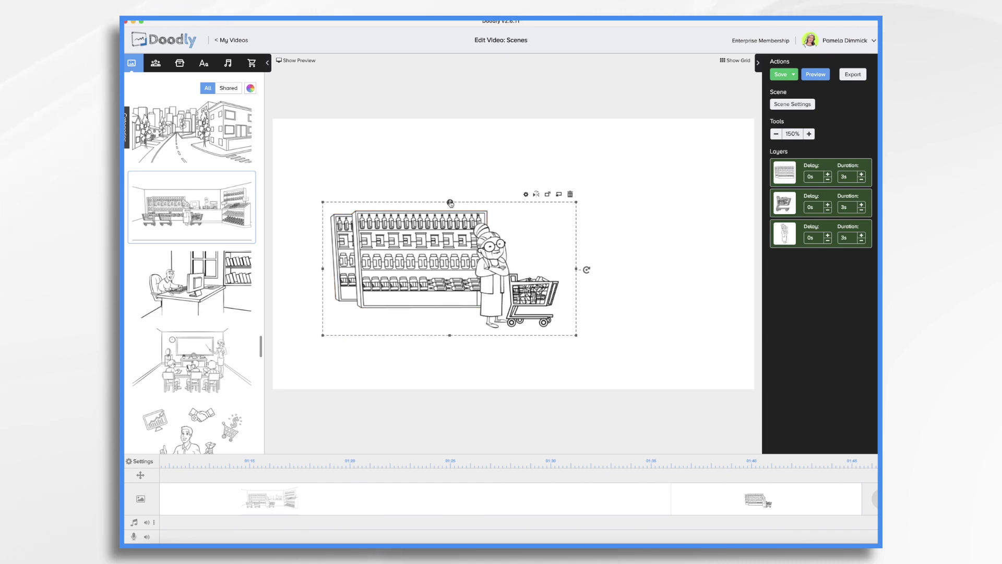
{"action": "left_click_drag", "start_coordinate": [450, 203], "coordinate": [799, 220]}
Flip the woman, move her left before the shelf, and add a 'So many choices!' thought bubble.
{"action": "left_click", "coordinate": [796, 171]}
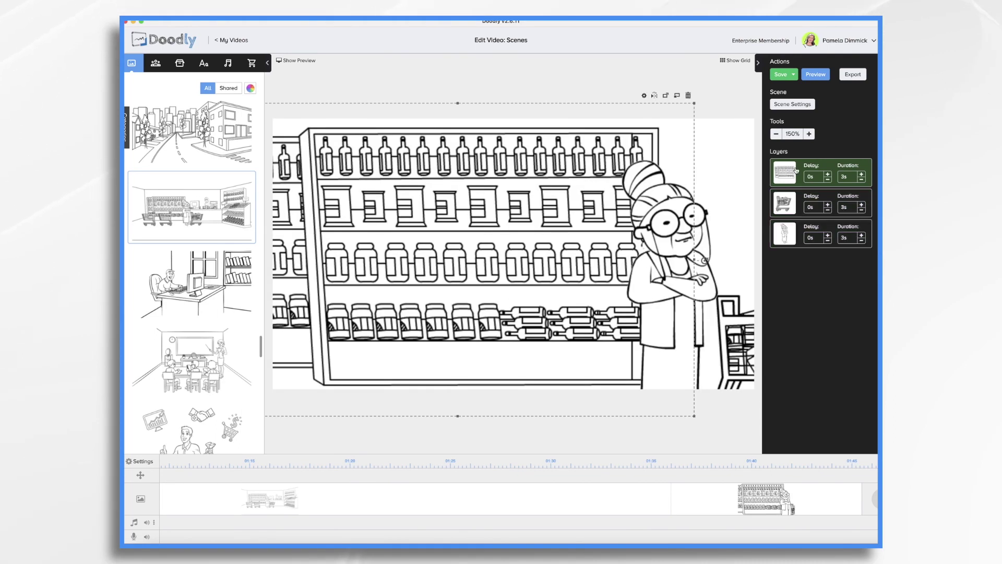
{"action": "left_click", "coordinate": [789, 236]}
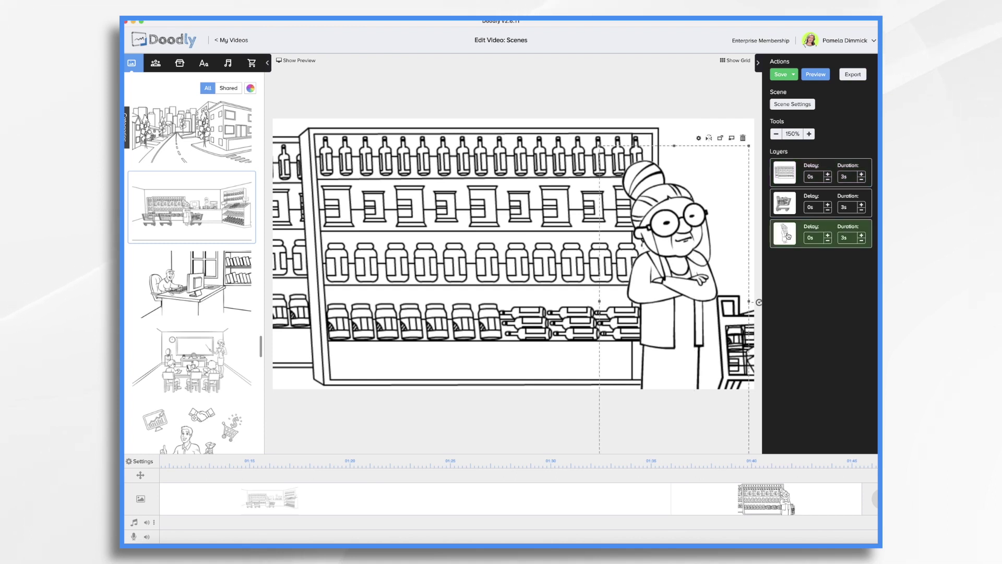
{"action": "left_click", "coordinate": [709, 138]}
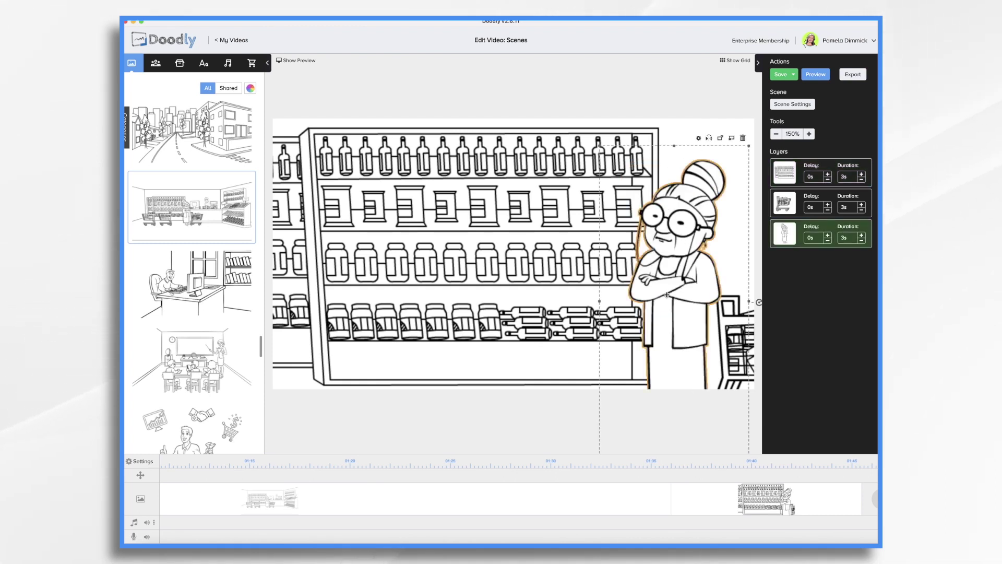
{"action": "left_click_drag", "start_coordinate": [667, 295], "coordinate": [584, 290]}
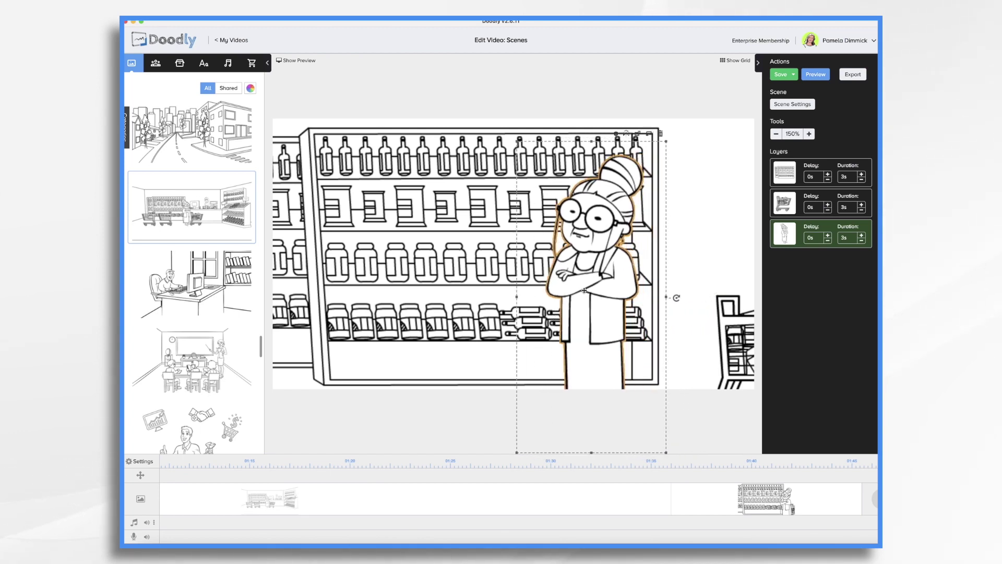
{"action": "left_click", "coordinate": [180, 64]}
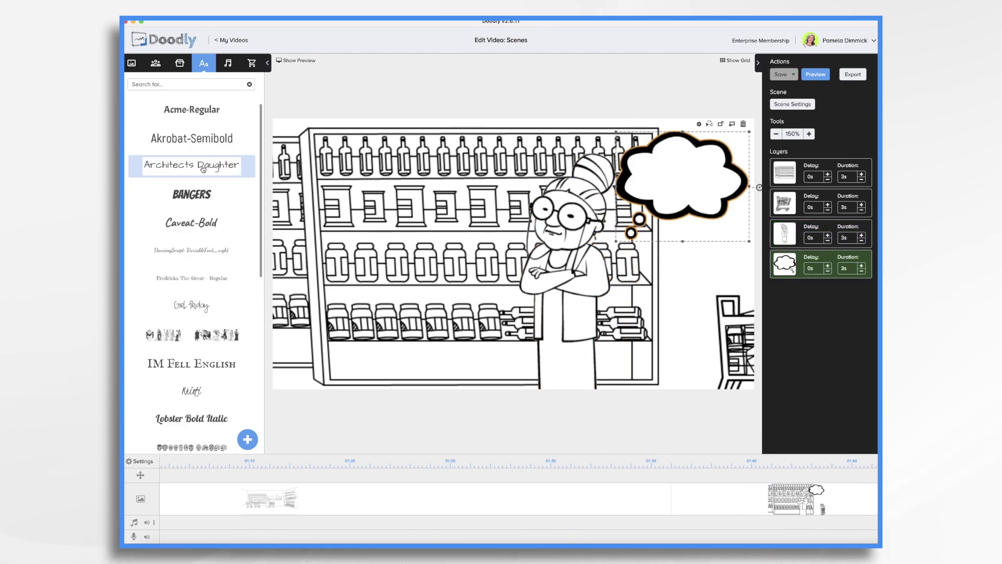
{"action": "left_click_drag", "start_coordinate": [204, 169], "coordinate": [688, 165]}
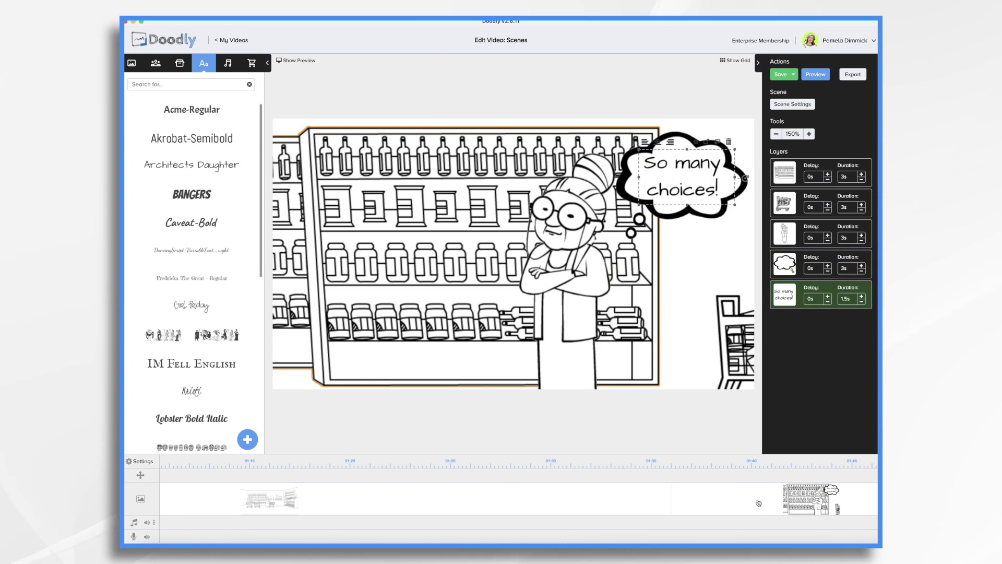
Drag the close-up scene earlier on the timeline, then load the wide supermarket scene.
{"action": "mouse_move", "coordinate": [615, 503]}
{"action": "left_click_drag", "start_coordinate": [615, 503], "coordinate": [246, 491]}
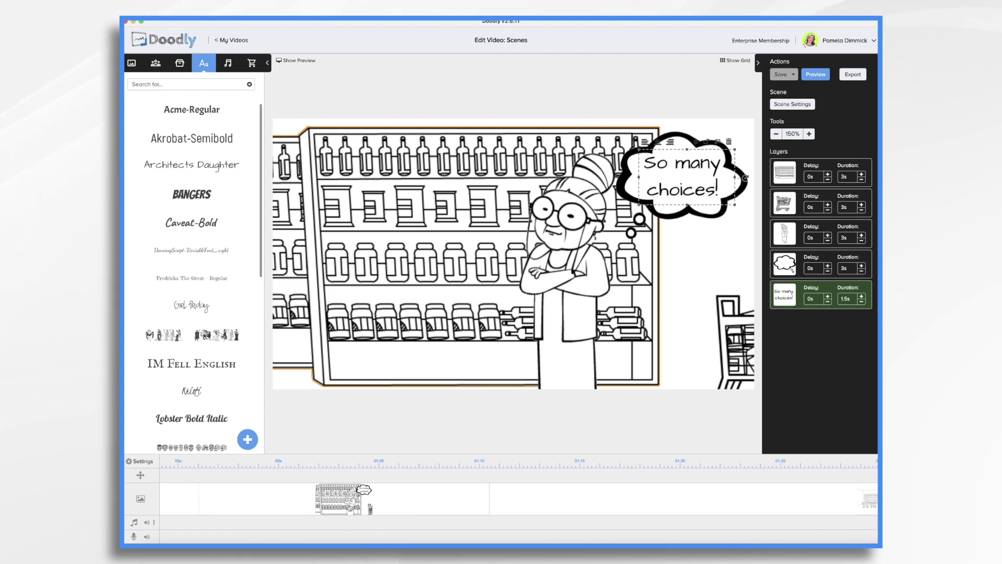
{"action": "scroll", "coordinate": [350, 507], "scroll_direction": "left", "scroll_amount": 5}
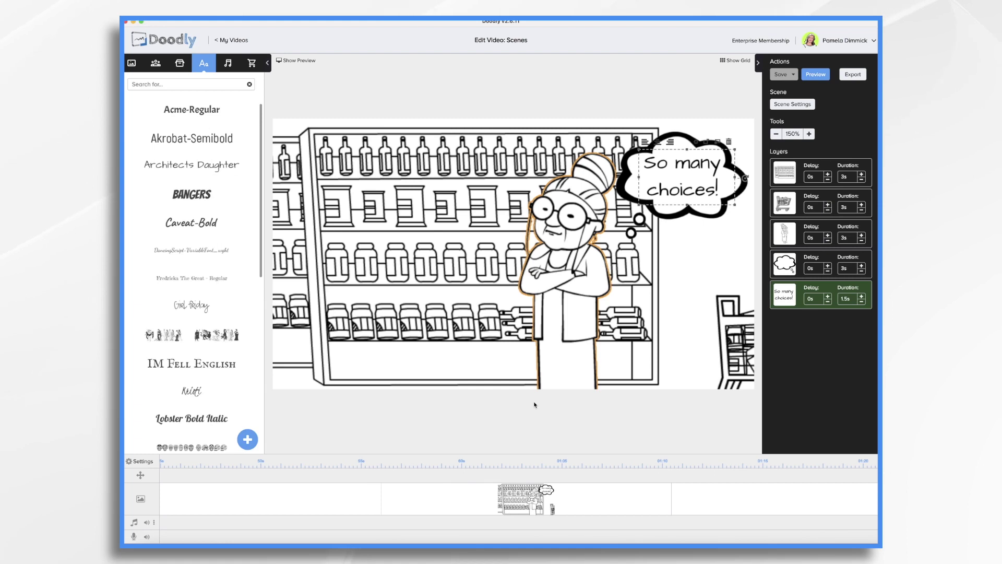
{"action": "left_click", "coordinate": [732, 498]}
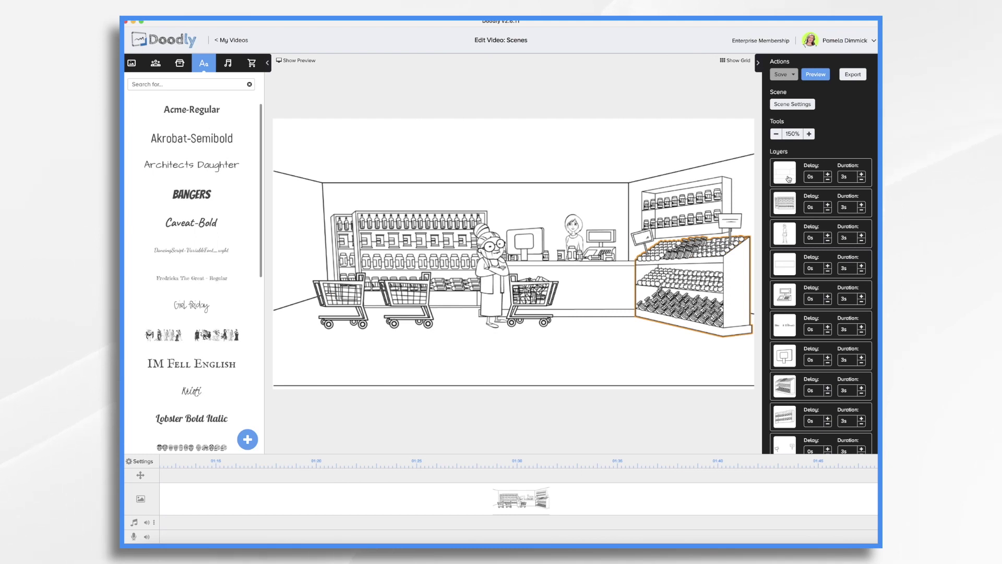
Multi-select the grocery scene's background layers, including the produce stand, in the Layers panel.
{"action": "left_click", "coordinate": [789, 179]}
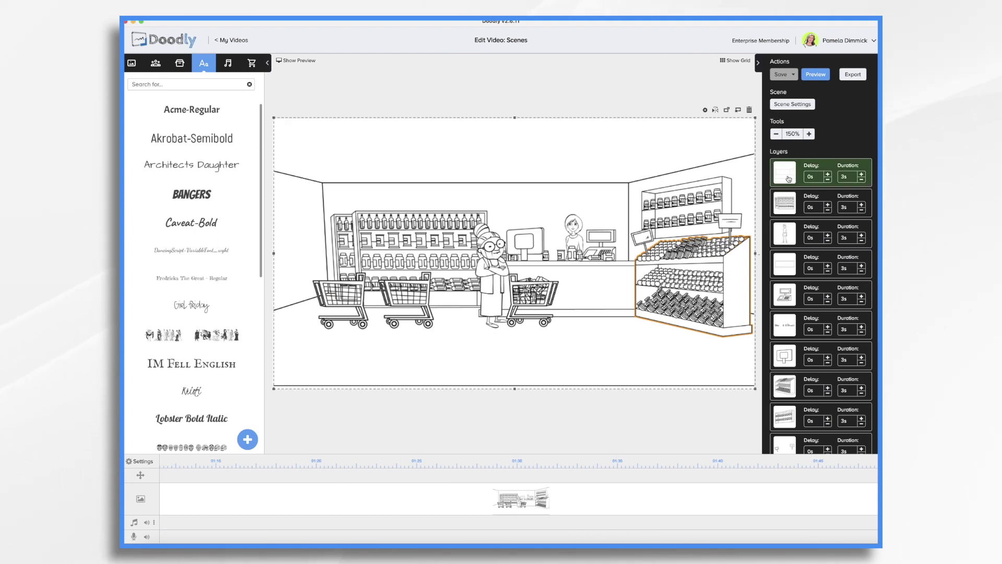
{"action": "left_click", "coordinate": [789, 205], "text": "shift"}
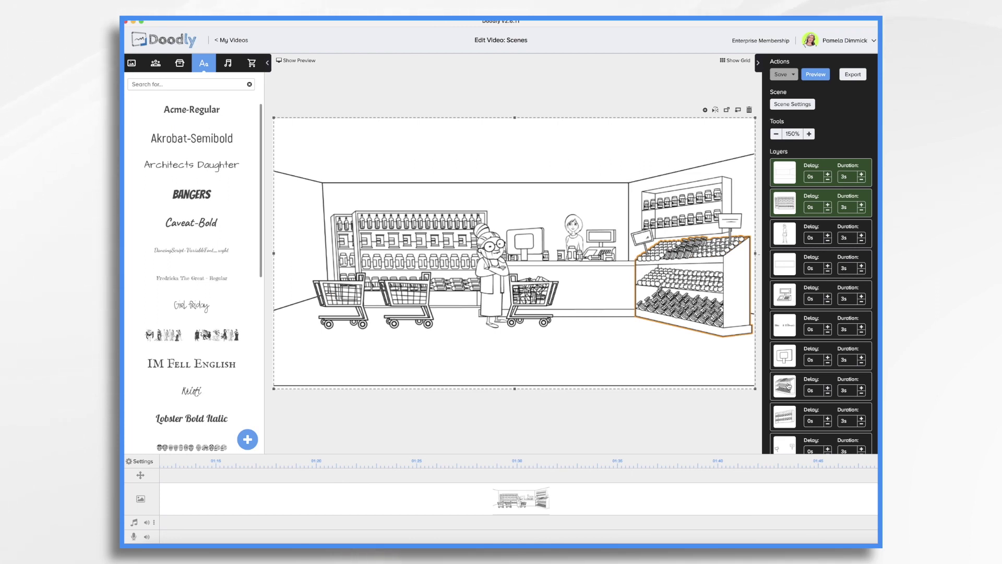
{"action": "left_click", "coordinate": [788, 386], "text": "shift"}
{"action": "left_click", "coordinate": [787, 417], "text": "shift"}
{"action": "scroll", "coordinate": [789, 413], "scroll_direction": "down", "scroll_amount": 3}
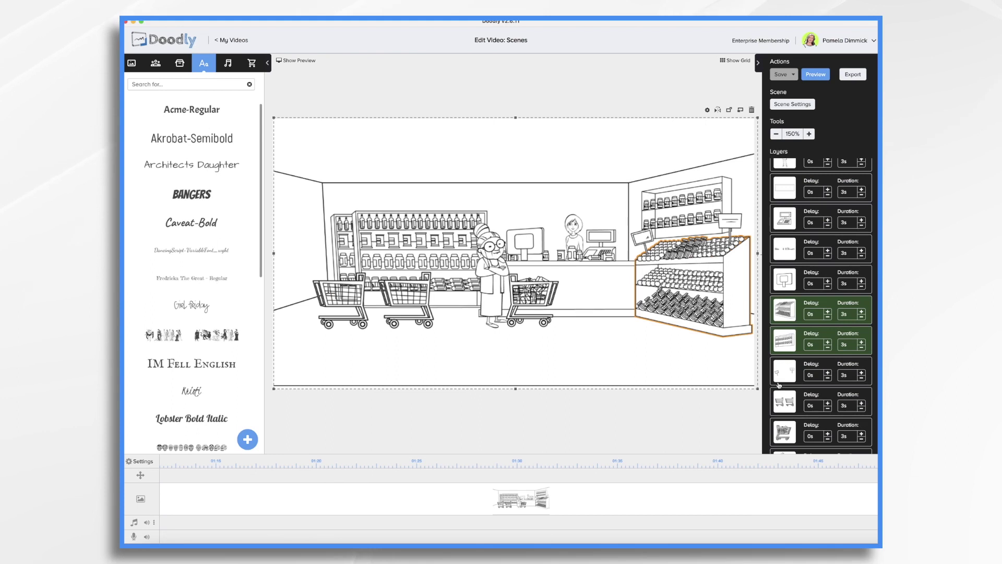
{"action": "left_click", "coordinate": [789, 374], "text": "shift"}
{"action": "left_click", "coordinate": [791, 405], "text": "shift"}
{"action": "scroll", "coordinate": [791, 365], "scroll_direction": "down", "scroll_amount": 1}
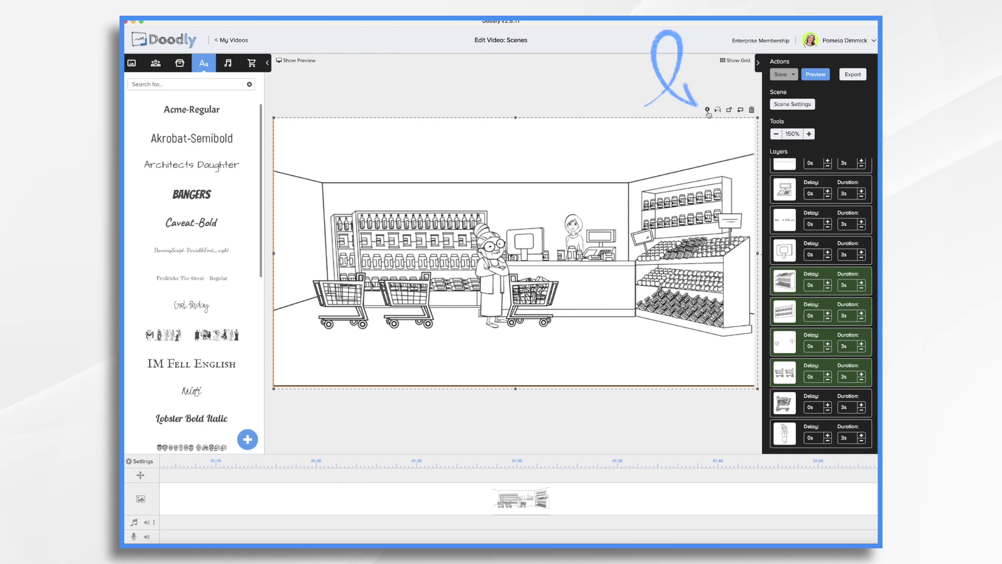
{"action": "left_click", "coordinate": [708, 110]}
Lower the selected supermarket background items' opacity to 50% and apply it.
{"action": "left_click", "coordinate": [547, 249]}
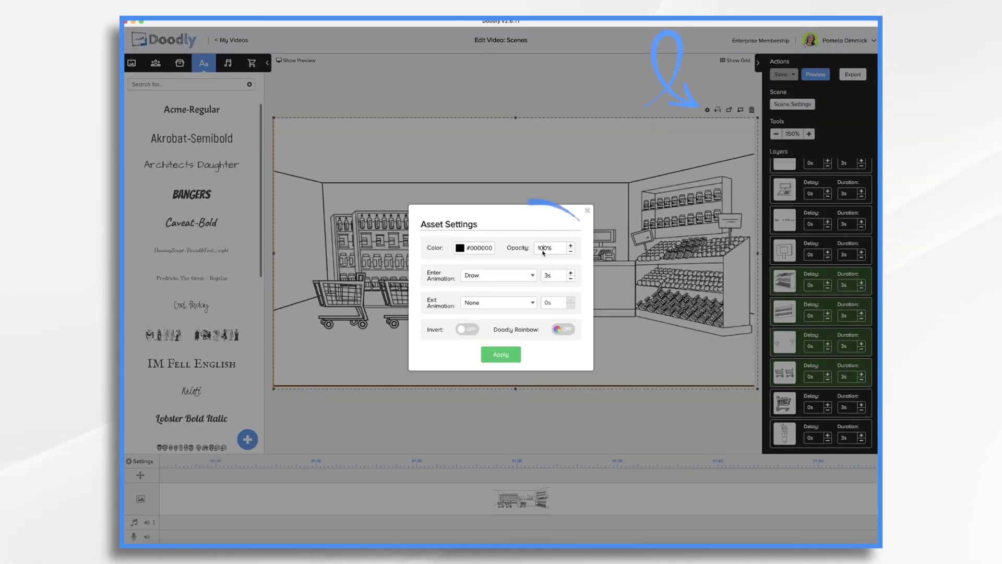
{"action": "key", "text": "BackSpace"}
{"action": "key", "text": "BackSpace"}
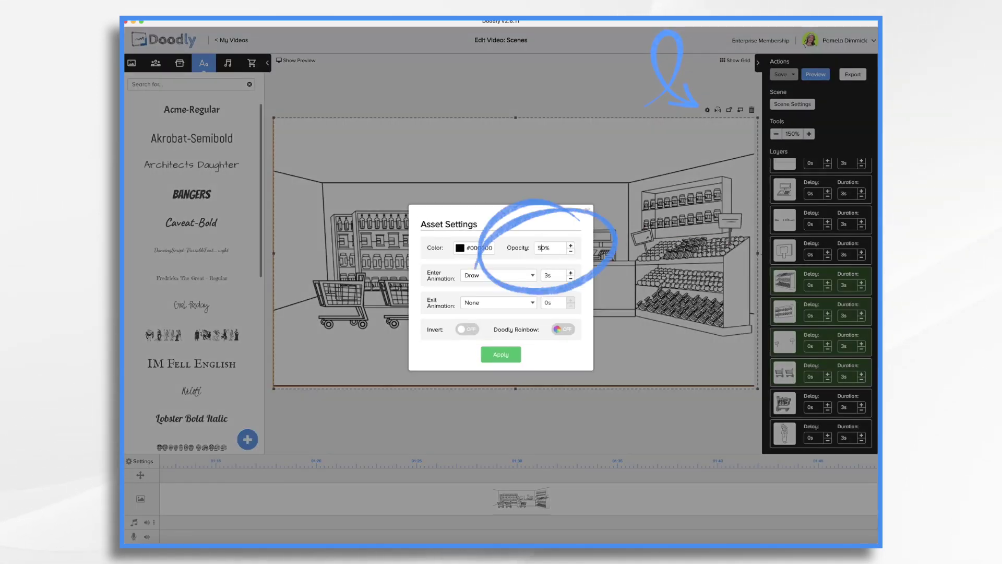
{"action": "left_click", "coordinate": [502, 355]}
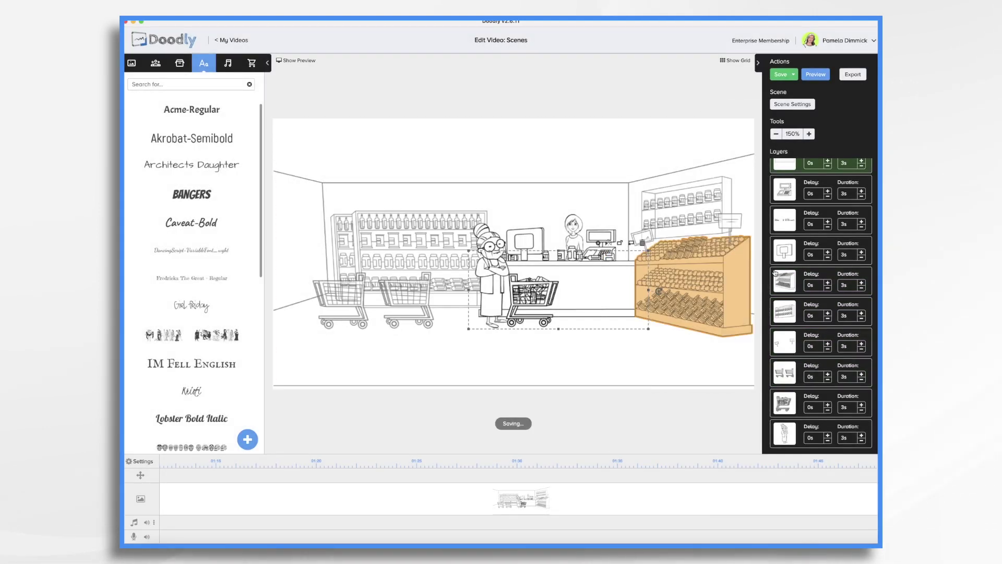